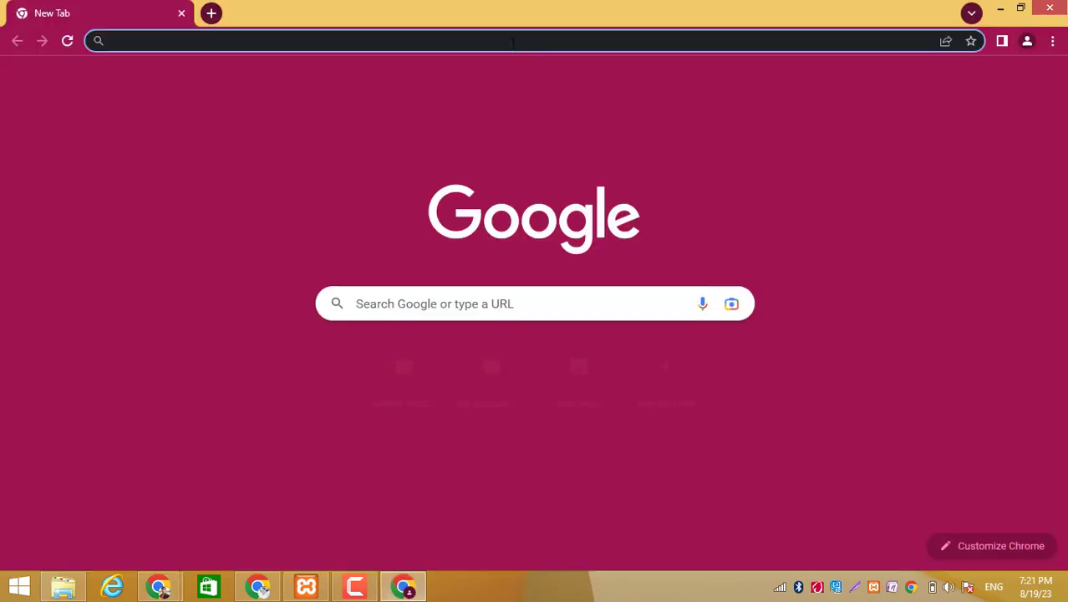
- Load the local site at localhost/newsite/
{"action": "left_click", "coordinate": [513, 41]}
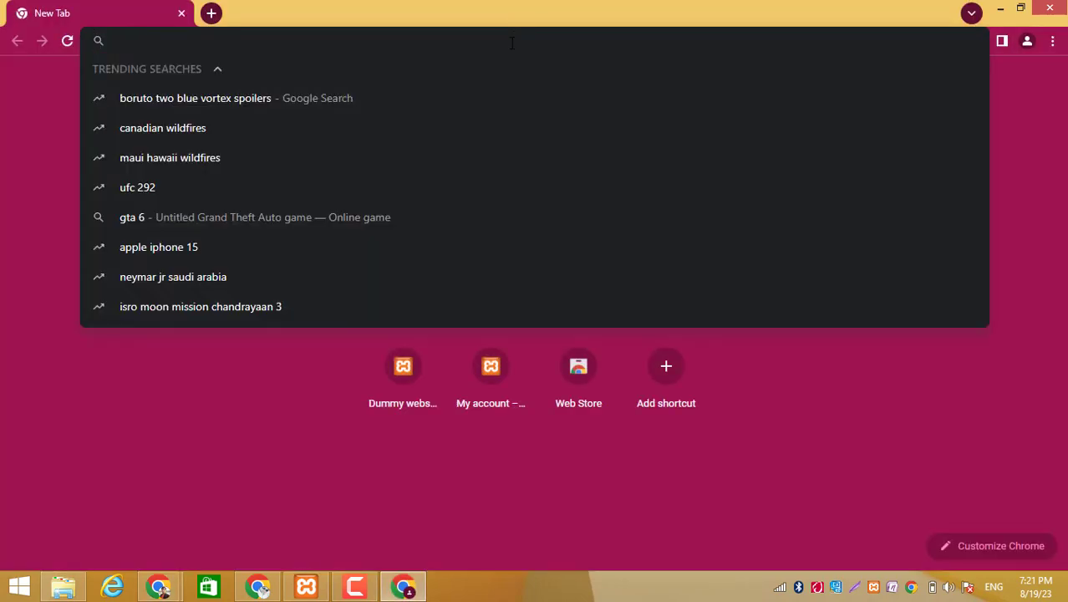
{"action": "type", "text": "lo"}
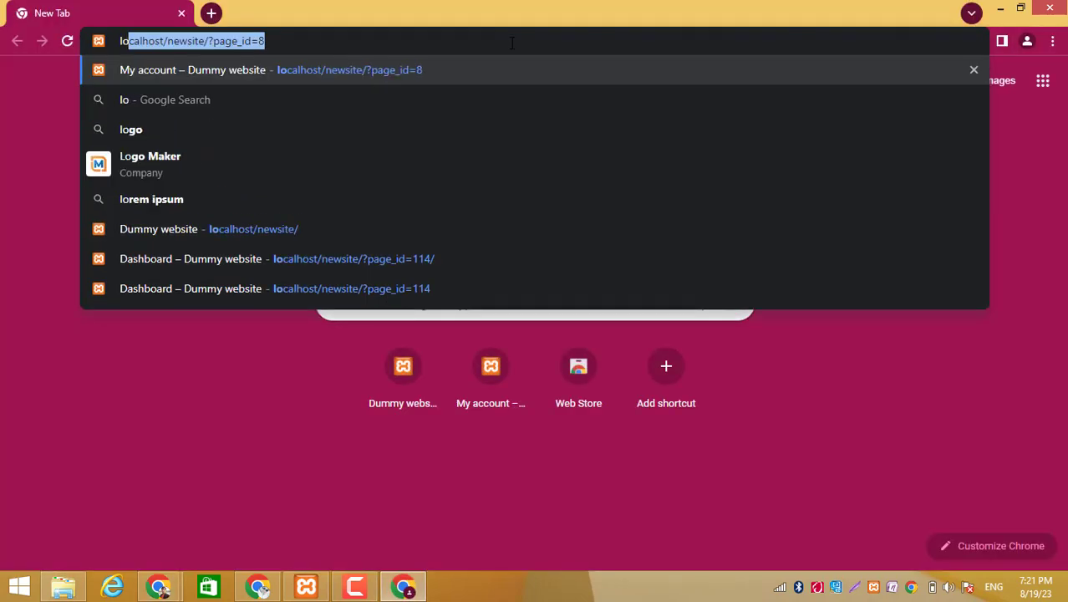
{"action": "key", "text": "End"}
{"action": "key", "text": "BackSpace"}
{"action": "key", "text": "BackSpace"}
{"action": "key", "text": "BackSpace"}
{"action": "key", "text": "BackSpace"}
{"action": "key", "text": "BackSpace"}
{"action": "key", "text": "BackSpace"}
{"action": "key", "text": "BackSpace"}
{"action": "key", "text": "BackSpace"}
{"action": "key", "text": "BackSpace"}
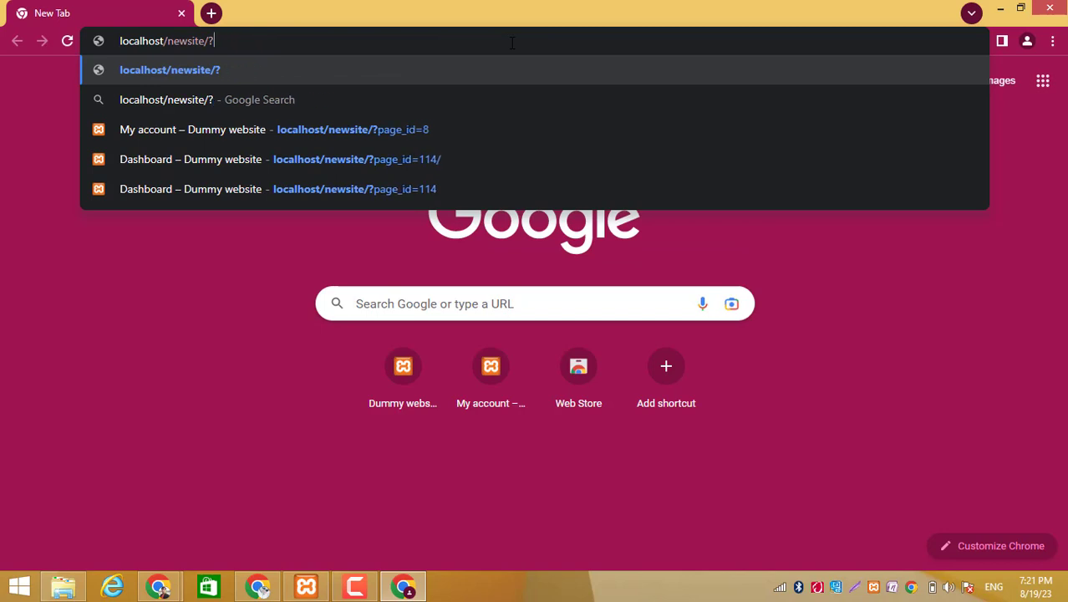
{"action": "key", "text": "BackSpace"}
{"action": "key", "text": "BackSpace"}
{"action": "key", "text": "Return"}
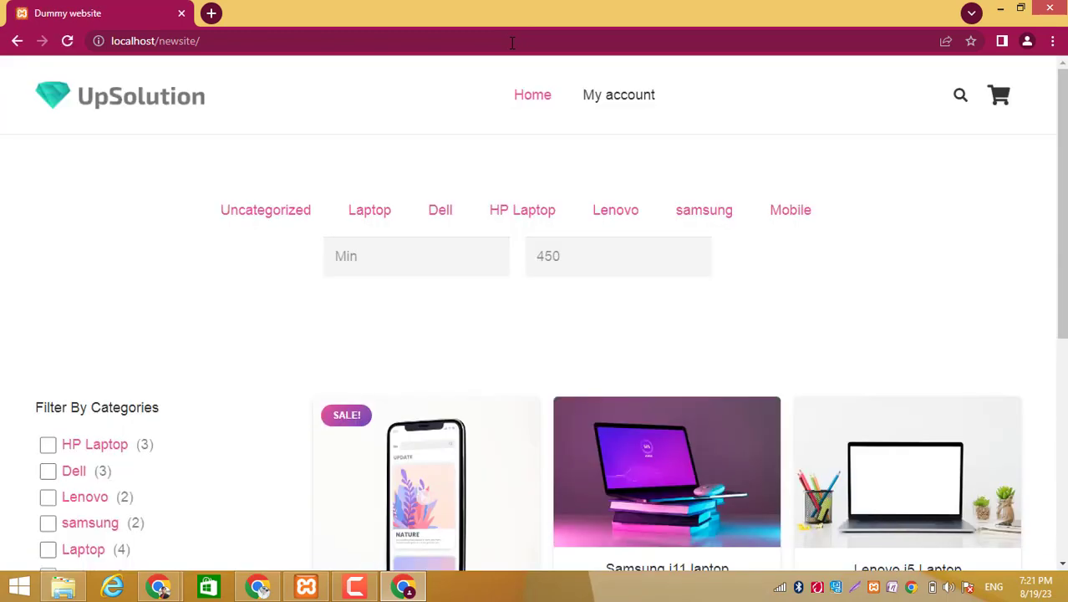
- Log in from the My account page with the vendor's email address and password, and look over the vendor dashboard
{"action": "left_click", "coordinate": [623, 99]}
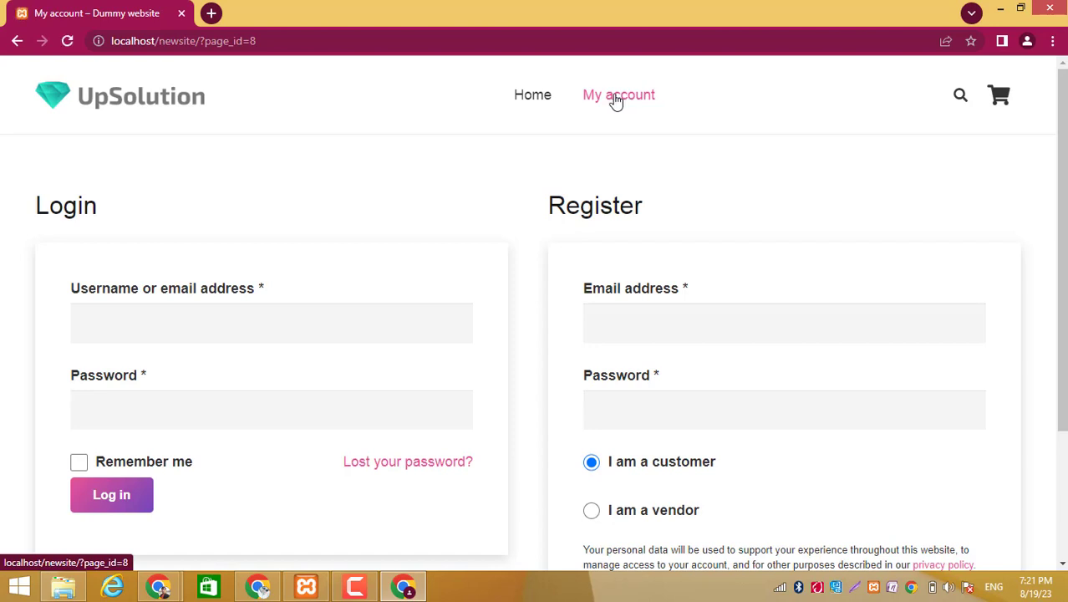
{"action": "left_click", "coordinate": [246, 329]}
{"action": "left_click", "coordinate": [213, 370]}
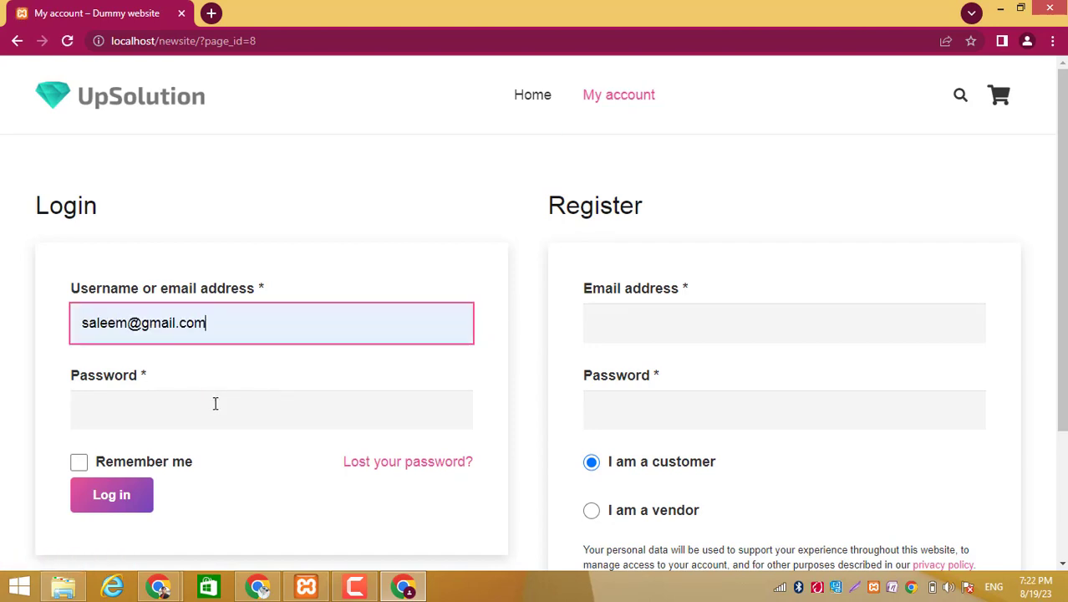
{"action": "left_click", "coordinate": [217, 405]}
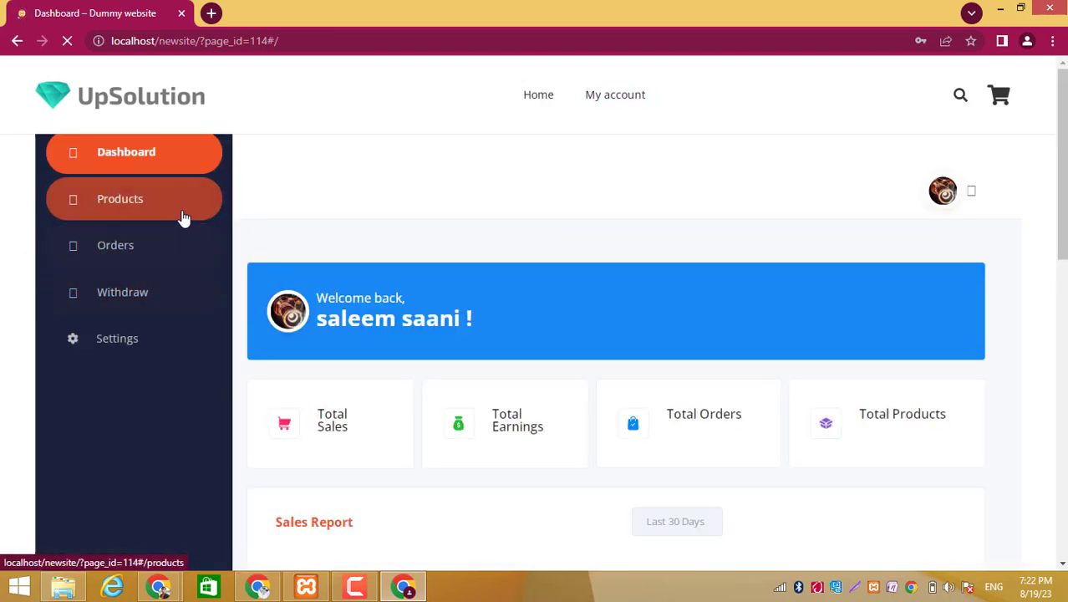
{"action": "scroll", "coordinate": [481, 395], "scroll_direction": "down", "scroll_amount": 7}
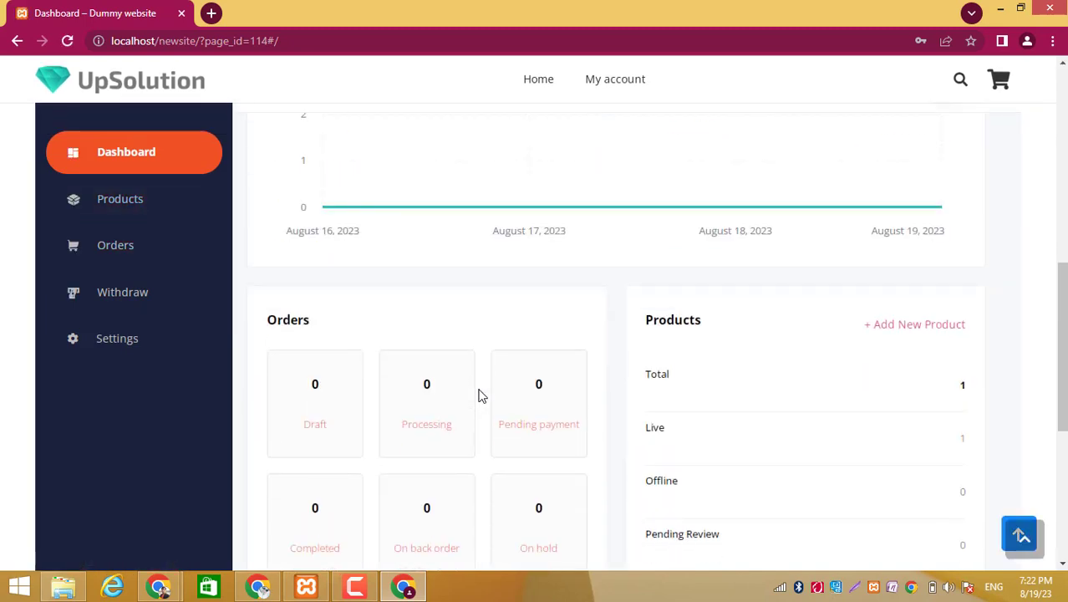
{"action": "scroll", "coordinate": [542, 432], "scroll_direction": "down", "scroll_amount": 3}
{"action": "scroll", "coordinate": [542, 432], "scroll_direction": "up", "scroll_amount": 10}
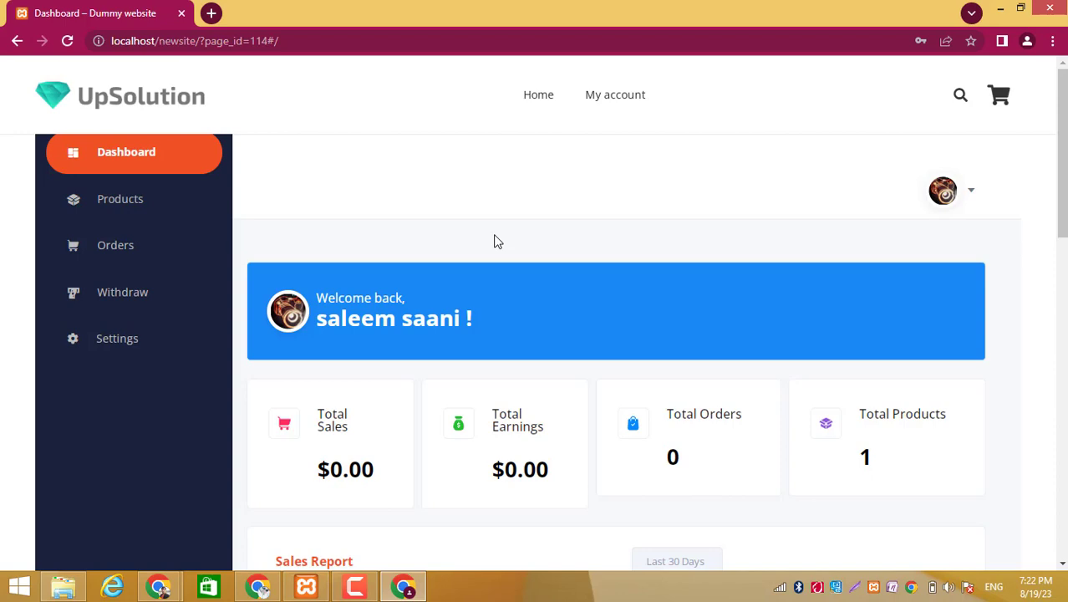
- Switch to File Explorer and open the inner dokanpro3722n folder within the plugins folder of Multivendor Website on Local Disk (G:)
{"action": "left_click", "coordinate": [62, 588]}
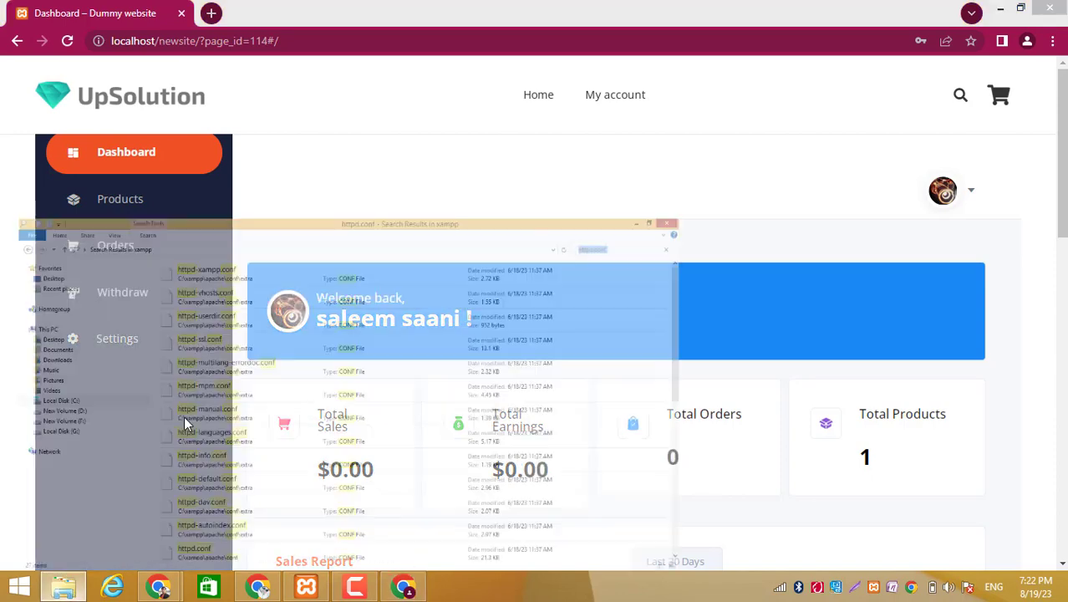
{"action": "left_click", "coordinate": [73, 345]}
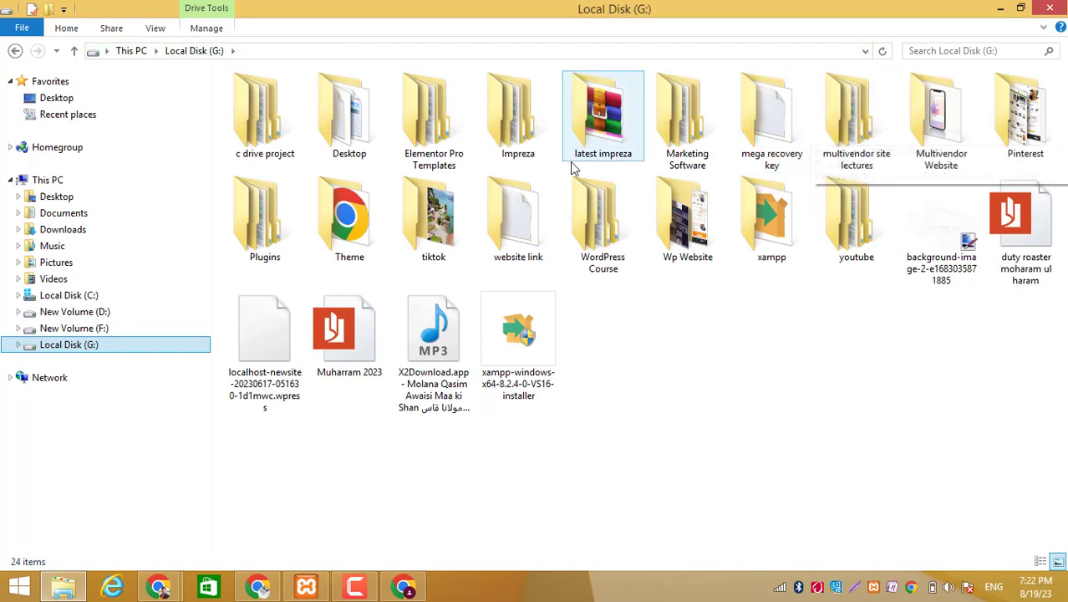
{"action": "double_click", "coordinate": [933, 125]}
{"action": "double_click", "coordinate": [350, 117]}
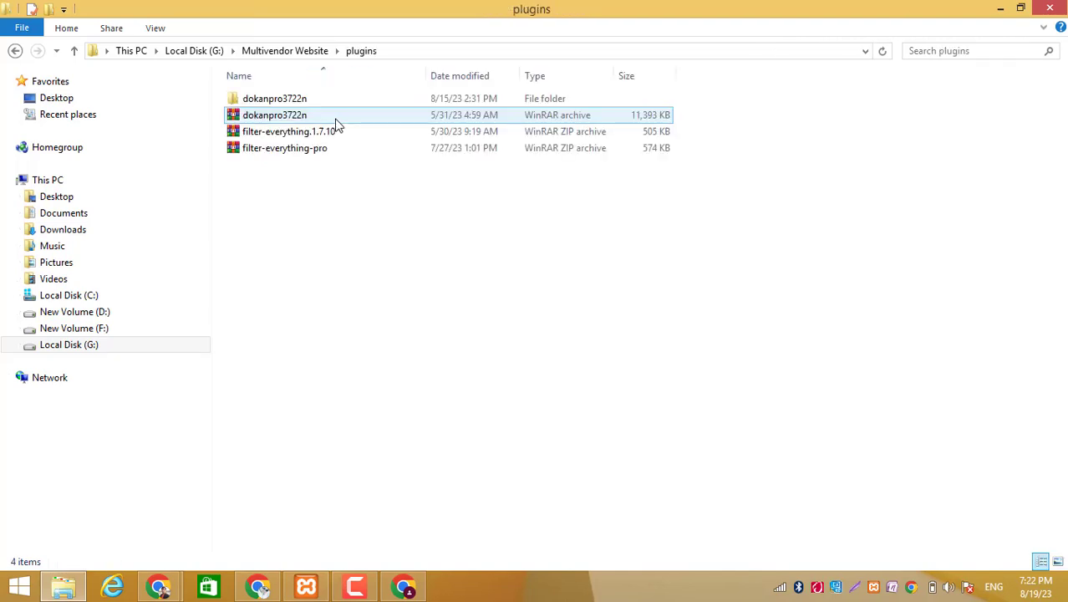
{"action": "double_click", "coordinate": [297, 105]}
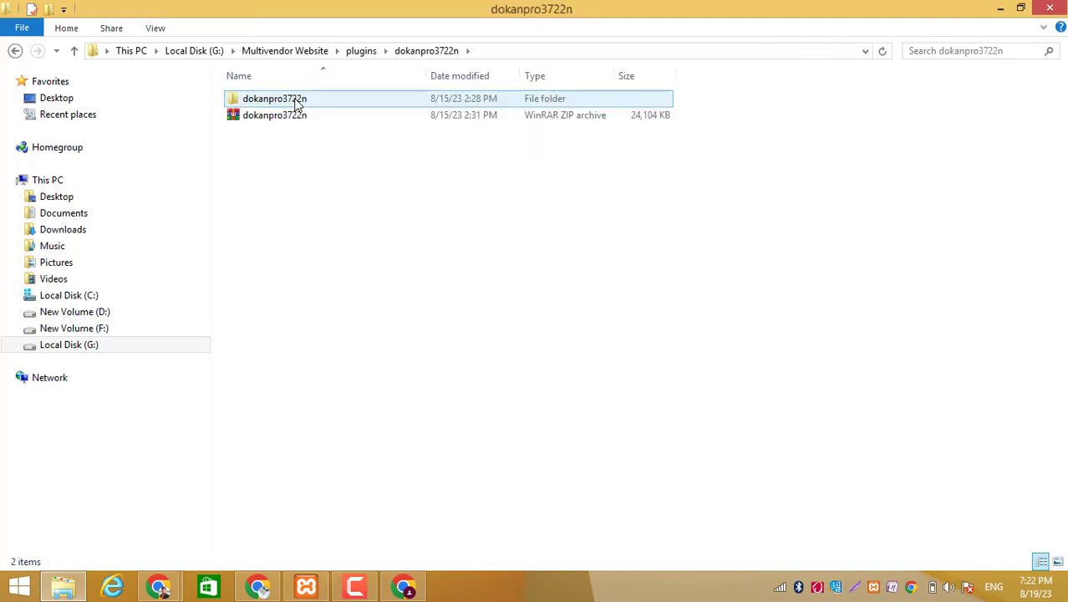
{"action": "double_click", "coordinate": [296, 105]}
- Check inside the dokan-pro folder, copy that folder, and open the xampp folder on Local Disk (C:)
{"action": "double_click", "coordinate": [293, 120]}
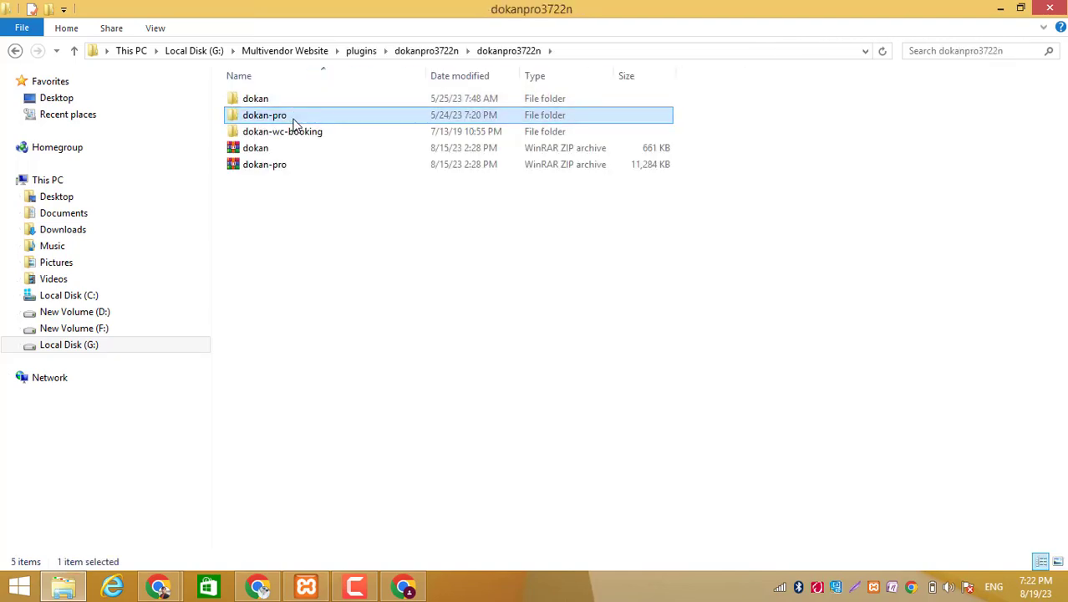
{"action": "left_click", "coordinate": [14, 52]}
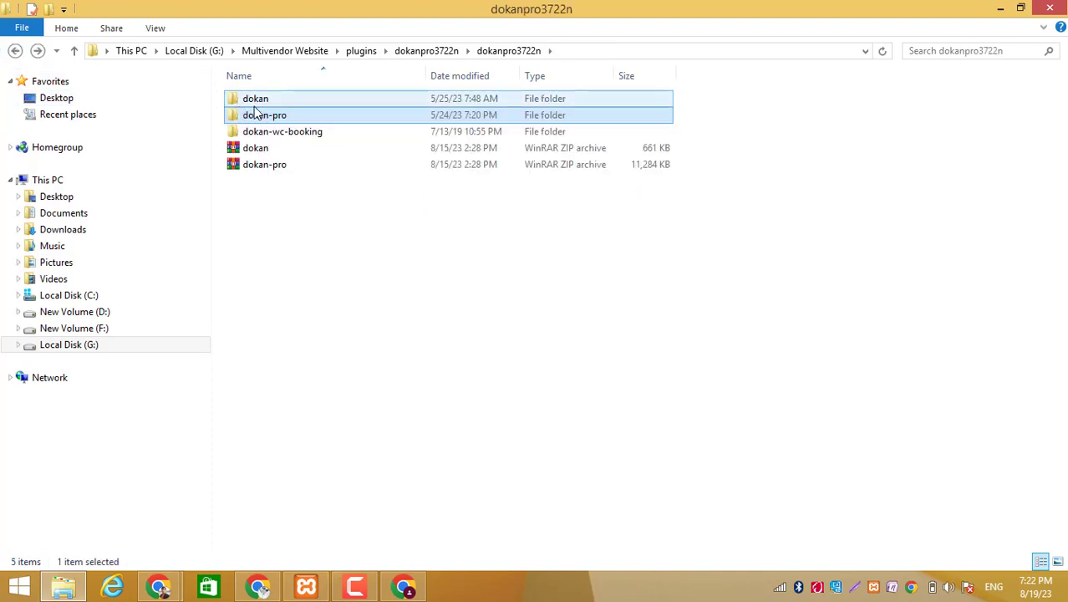
{"action": "right_click", "coordinate": [252, 114]}
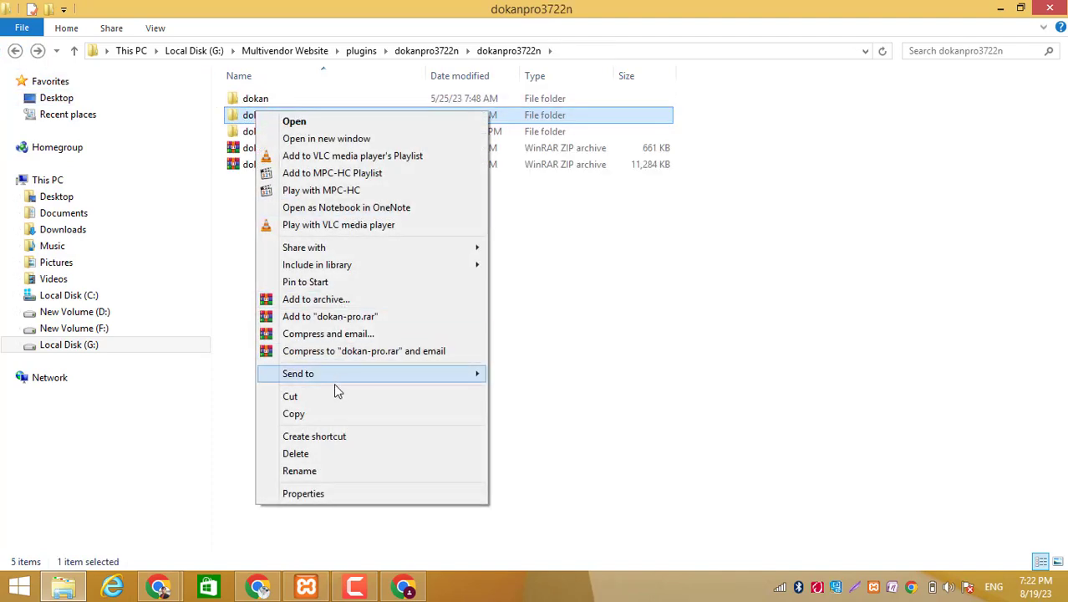
{"action": "left_click", "coordinate": [334, 411]}
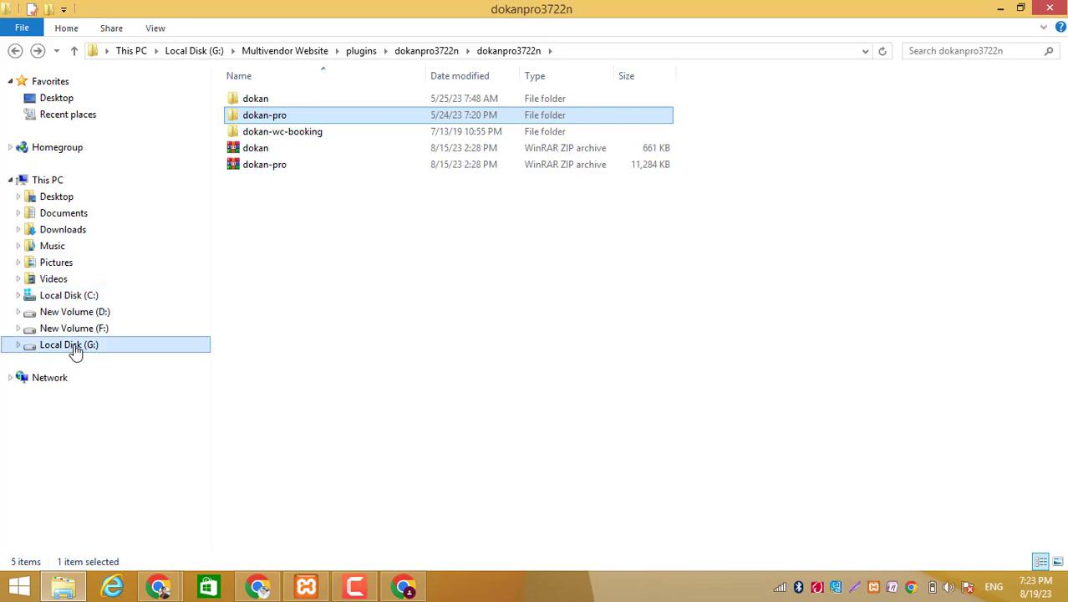
{"action": "left_click", "coordinate": [79, 297]}
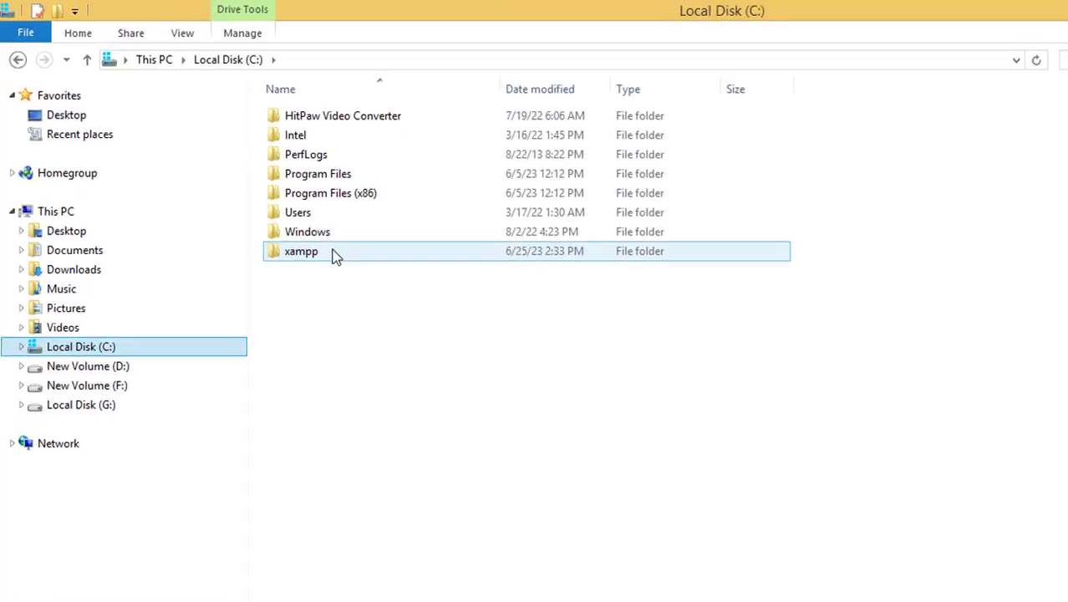
{"action": "double_click", "coordinate": [333, 255]}
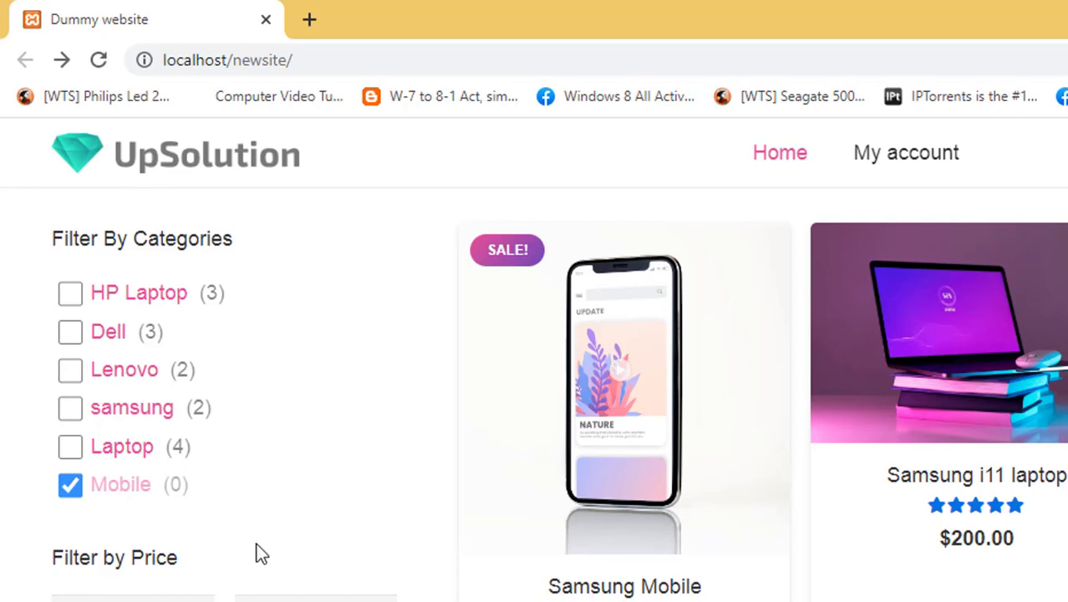
- Switch to the other Chrome window and load the WordPress admin at localhost/newsite/wp-admin
{"action": "left_click", "coordinate": [311, 69]}
{"action": "left_click", "coordinate": [365, 66]}
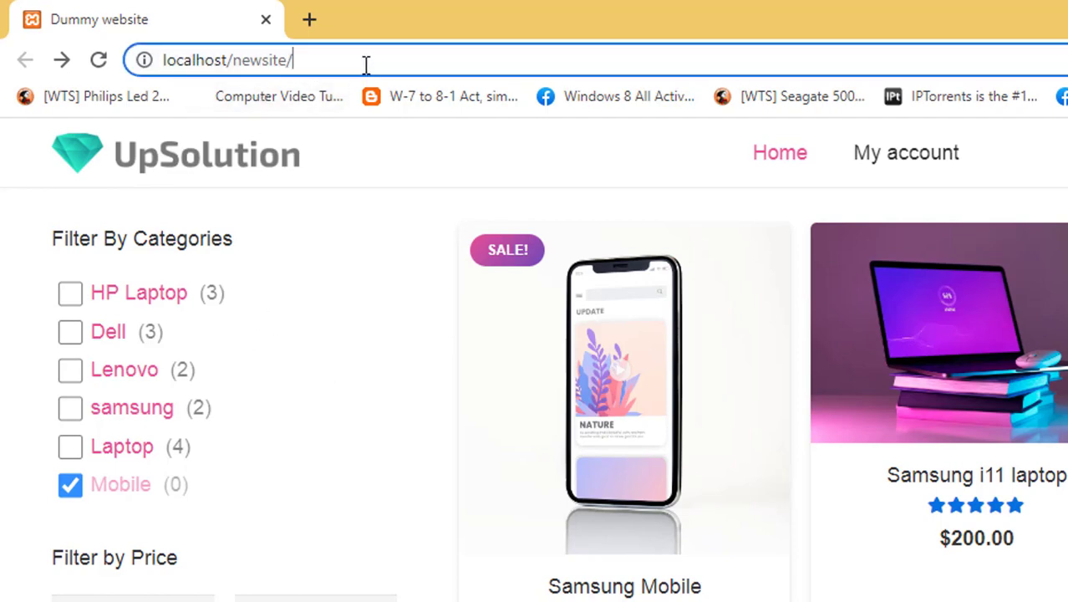
{"action": "type", "text": "w"}
{"action": "key", "text": "Return"}
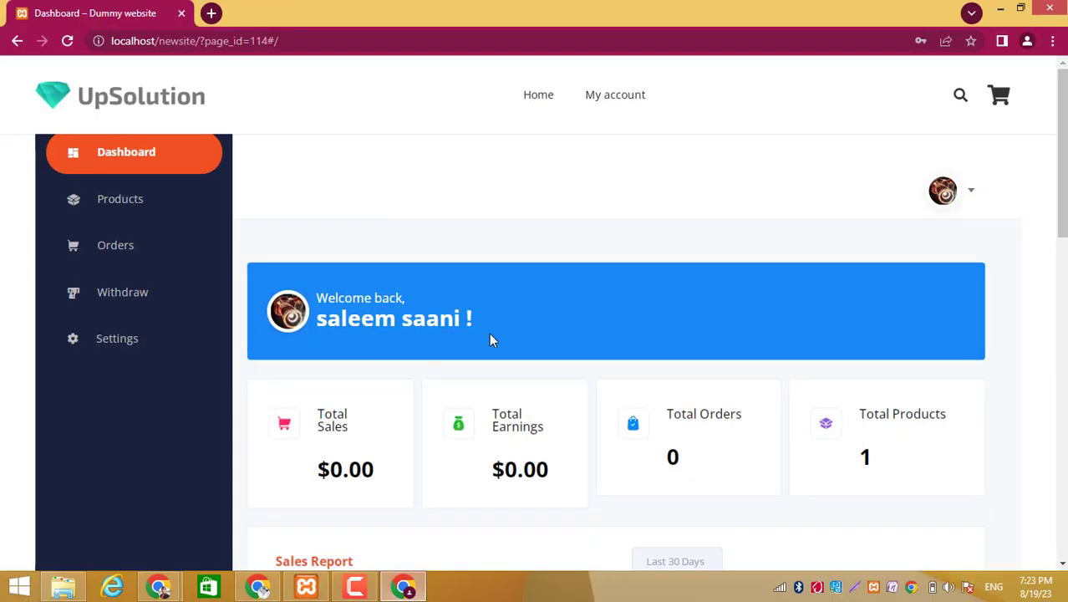
- Look over the vendor dashboard's totals and sales report, and return to the WordPress admin dashboard
{"action": "scroll", "coordinate": [491, 340], "scroll_direction": "down", "scroll_amount": 4}
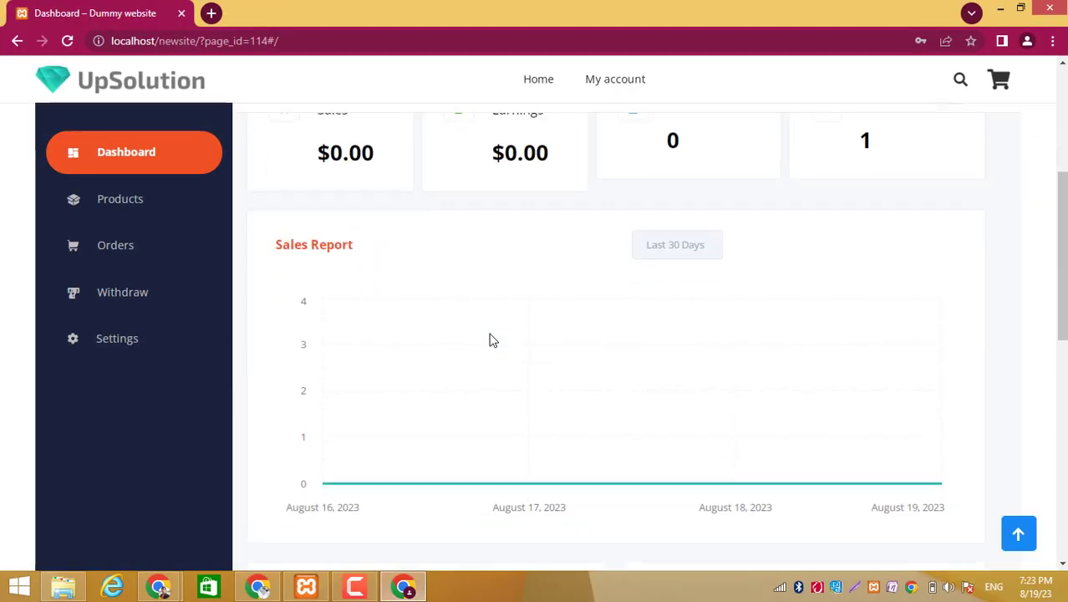
{"action": "scroll", "coordinate": [492, 340], "scroll_direction": "up", "scroll_amount": 3}
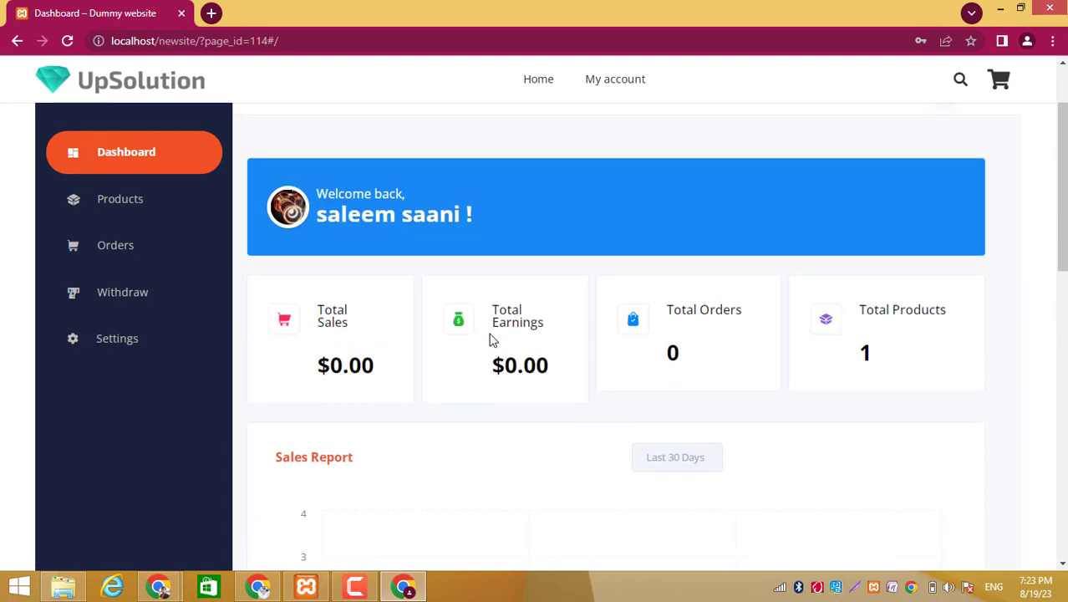
{"action": "scroll", "coordinate": [491, 339], "scroll_direction": "up", "scroll_amount": 3}
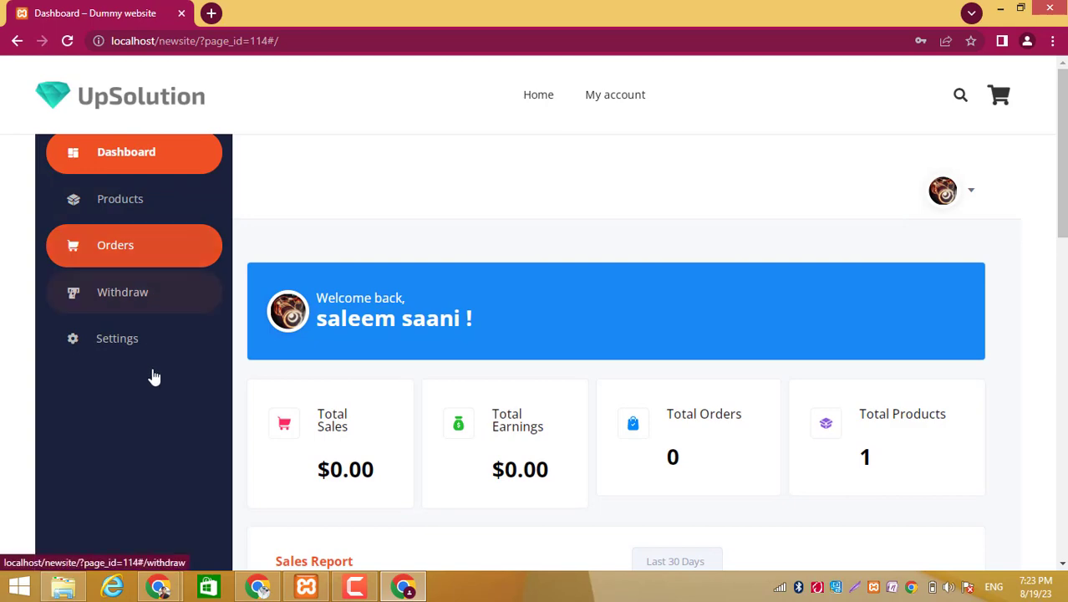
{"action": "left_click", "coordinate": [1002, 7]}
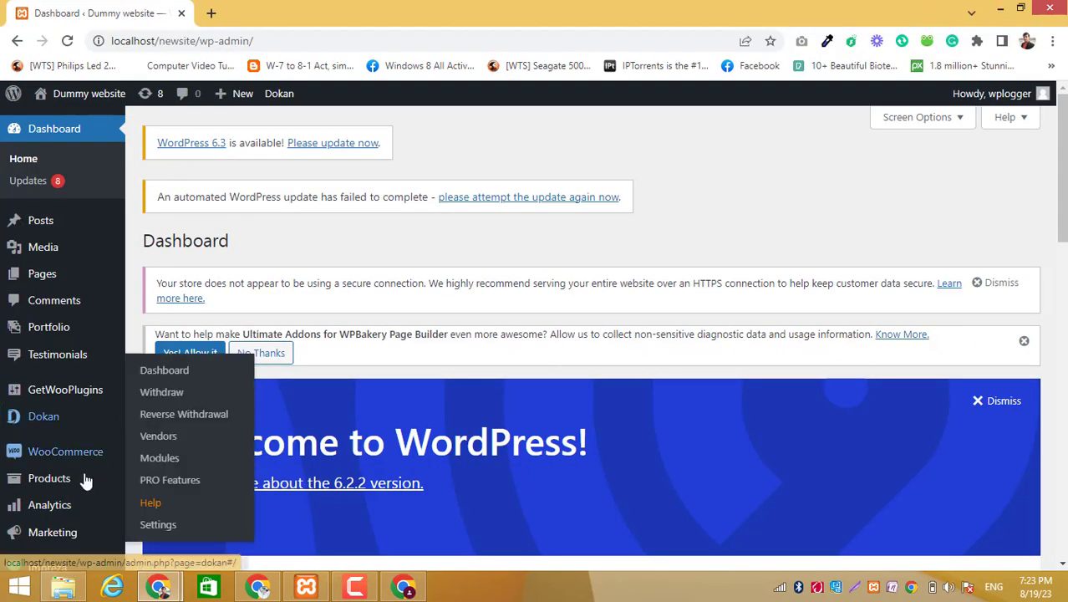
{"action": "scroll", "coordinate": [42, 485], "scroll_direction": "down", "scroll_amount": 2}
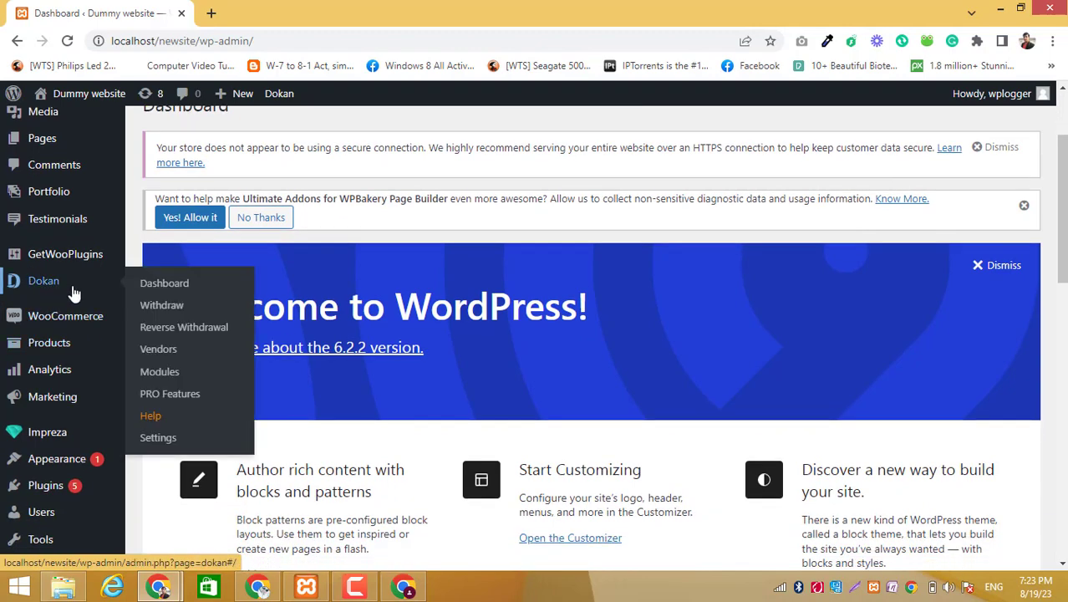
- Switch to File Explorer and paste the copied dokan-pro folder into C:\xampp\htdocs\newsite\wp-content\plugins
{"action": "left_click", "coordinate": [65, 586]}
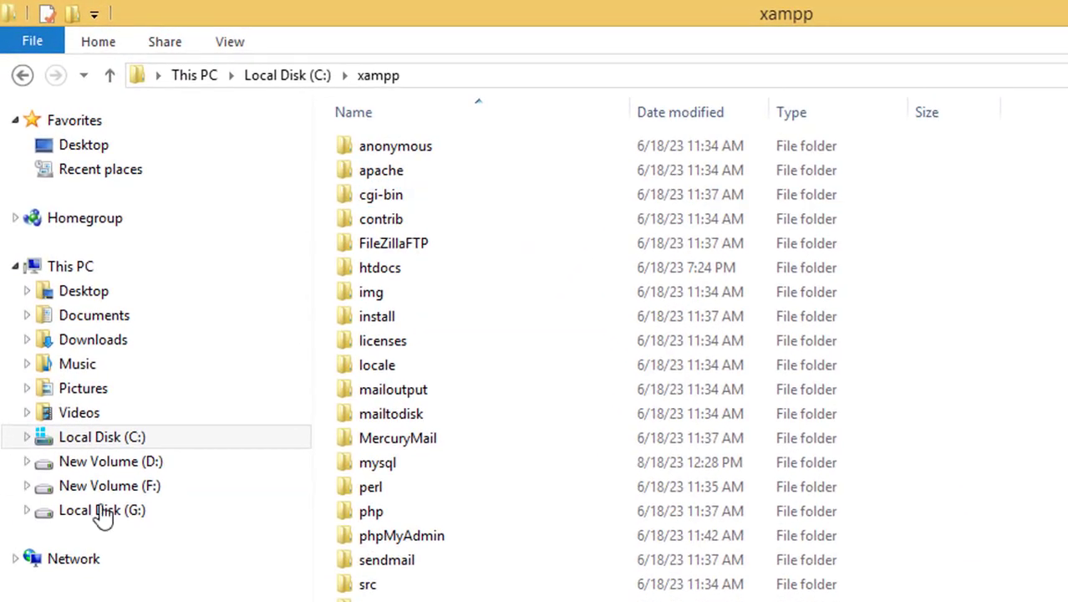
{"action": "left_click", "coordinate": [125, 441]}
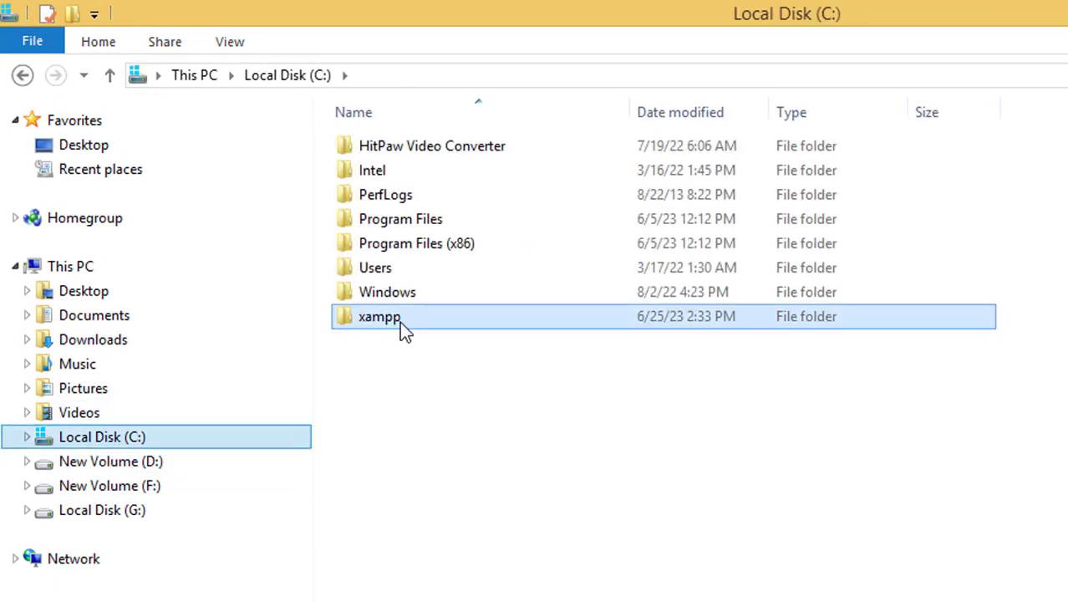
{"action": "double_click", "coordinate": [400, 321]}
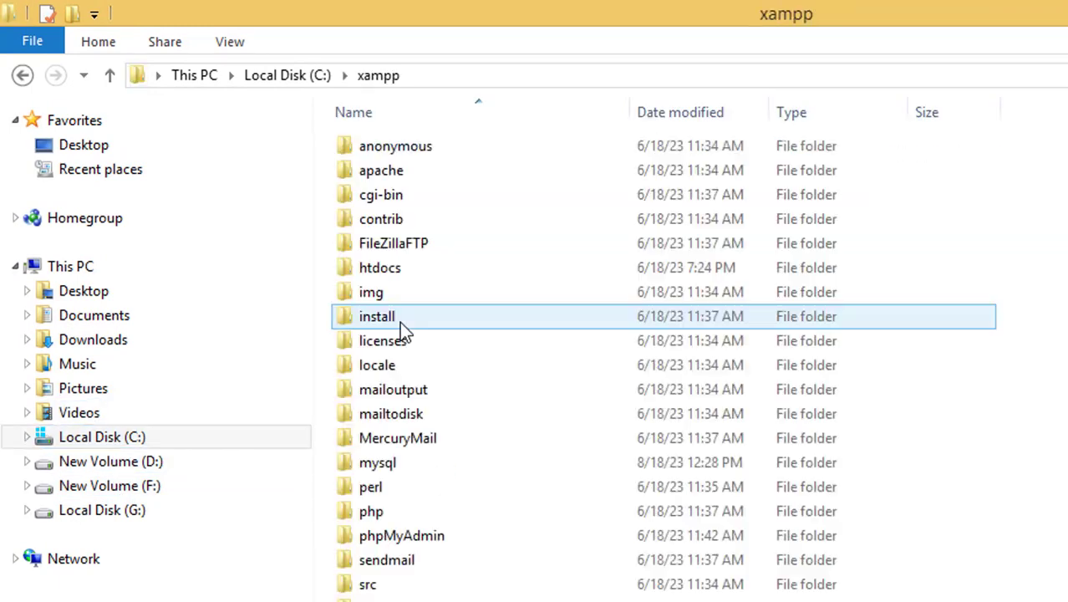
{"action": "double_click", "coordinate": [418, 274]}
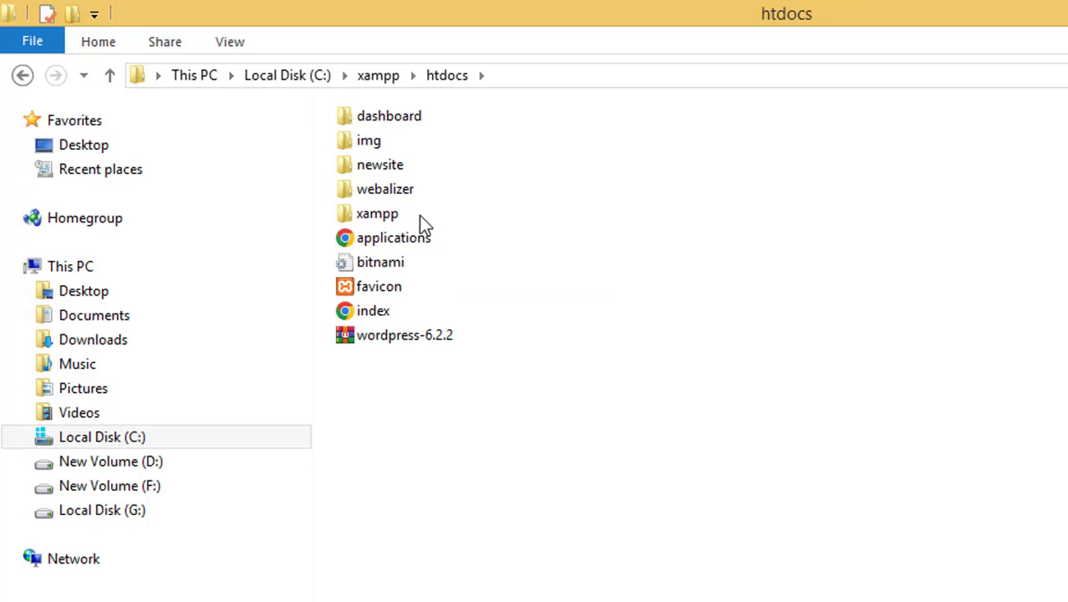
{"action": "double_click", "coordinate": [393, 166]}
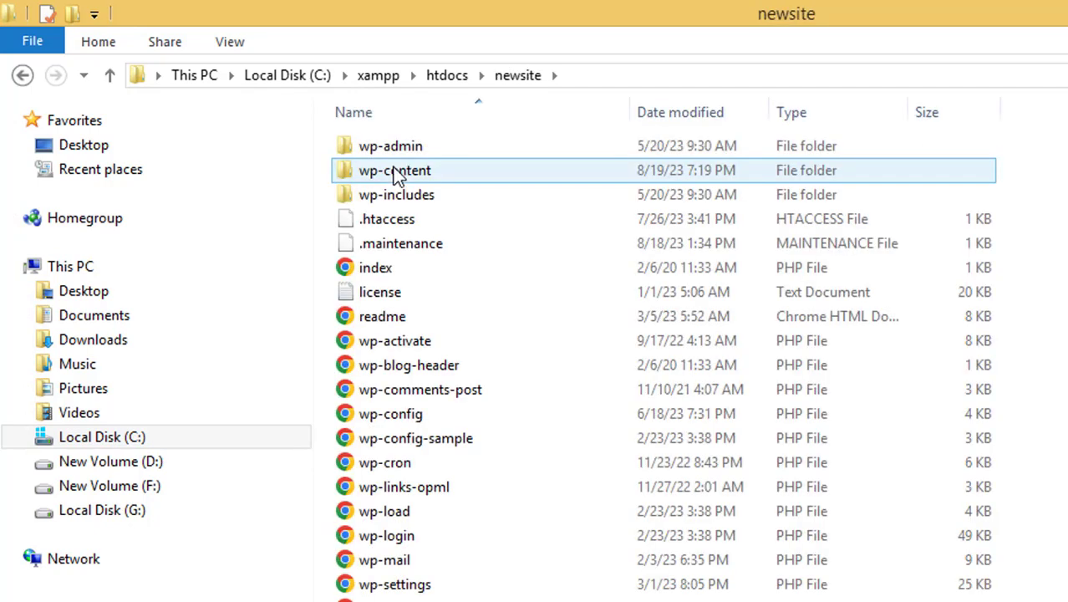
{"action": "double_click", "coordinate": [425, 177]}
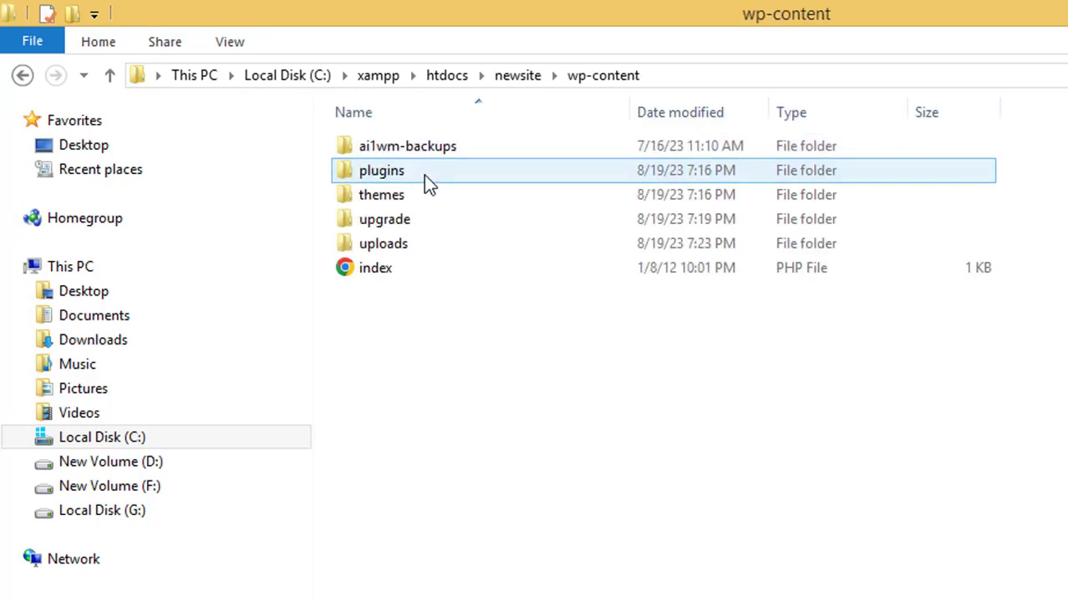
{"action": "double_click", "coordinate": [424, 173]}
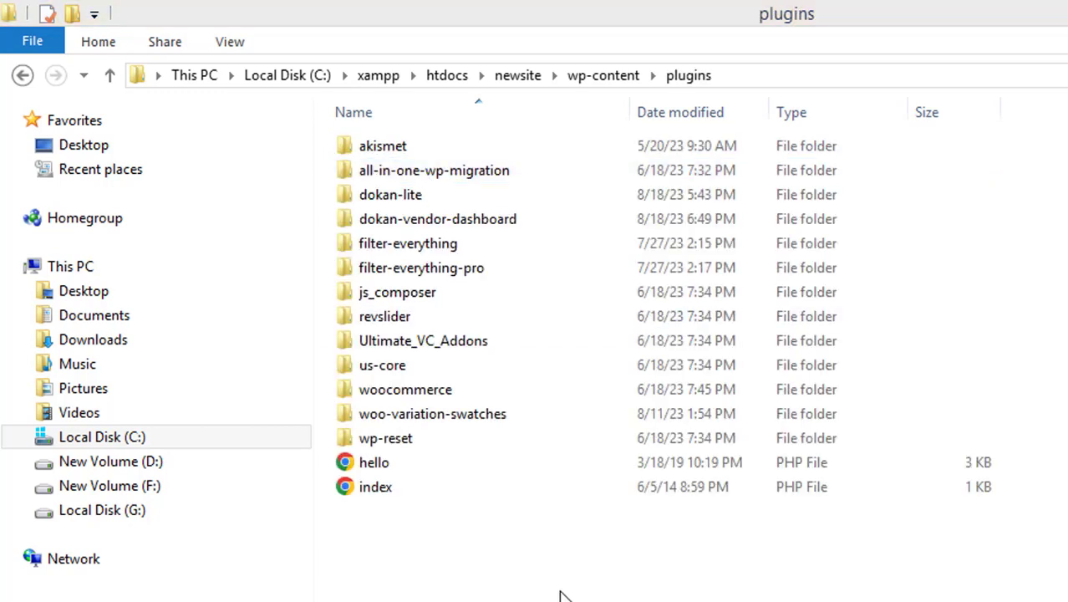
{"action": "key", "text": "ctrl+v"}
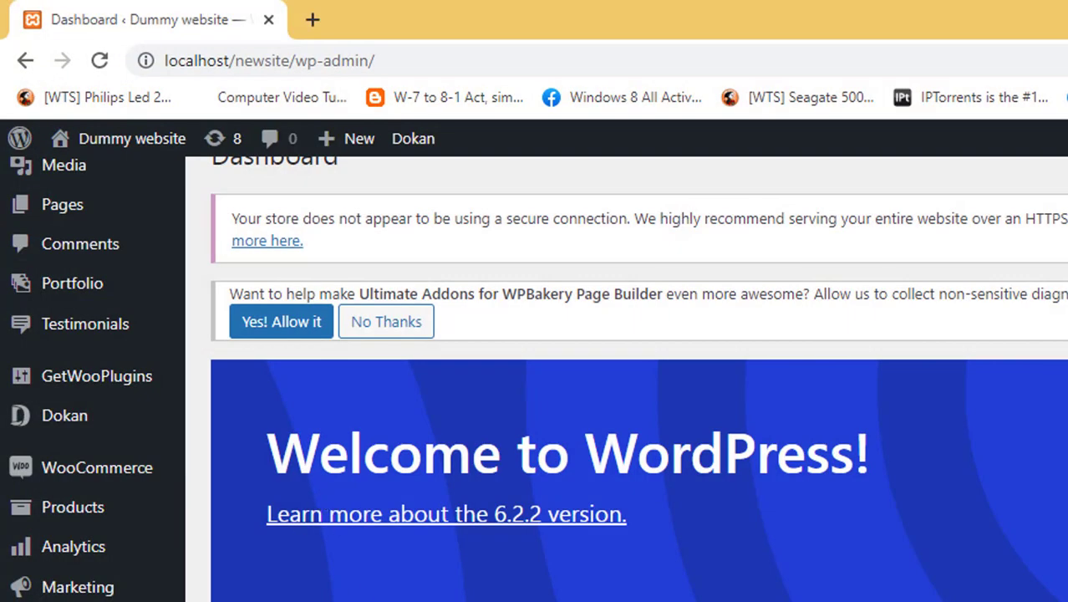
- Open the installed plugins list in the WordPress admin and activate the Dokan Pro plugin
{"action": "left_click", "coordinate": [185, 560]}
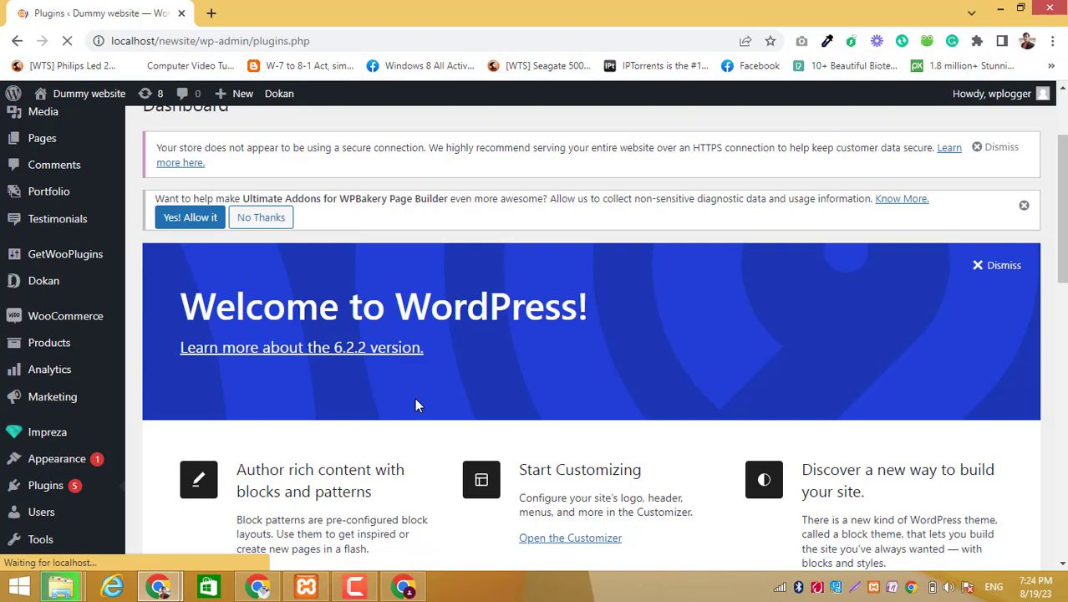
{"action": "scroll", "coordinate": [417, 405], "scroll_direction": "down", "scroll_amount": 5}
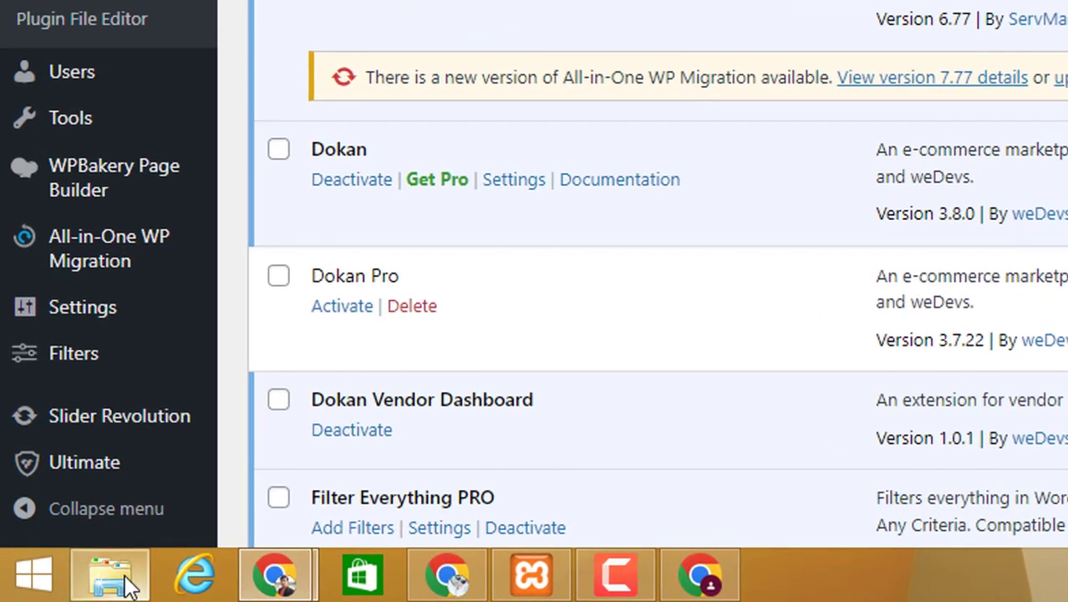
{"action": "left_click", "coordinate": [131, 581]}
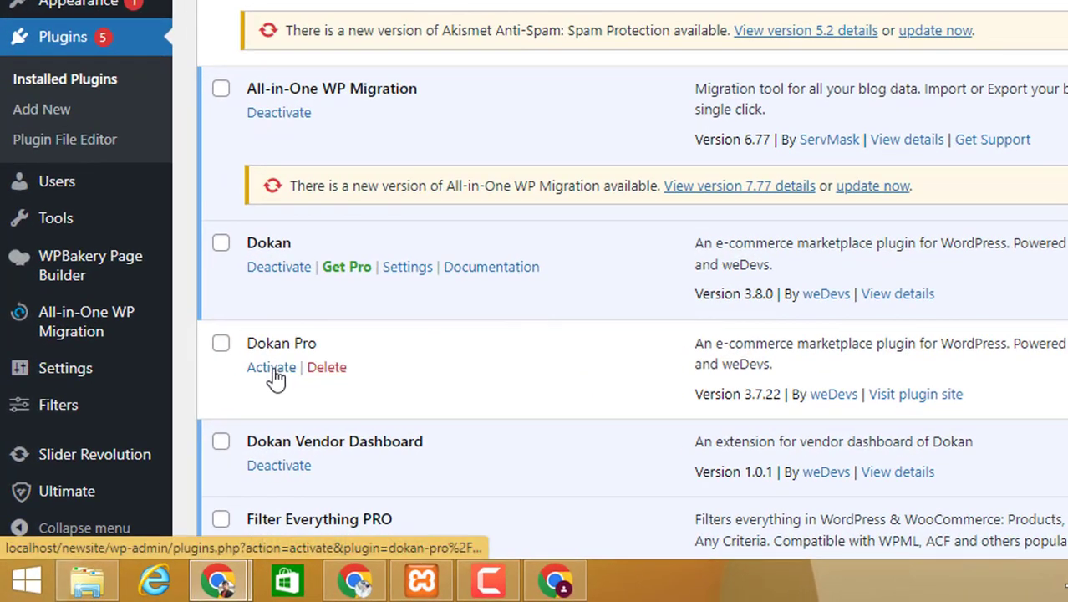
{"action": "left_click", "coordinate": [273, 371]}
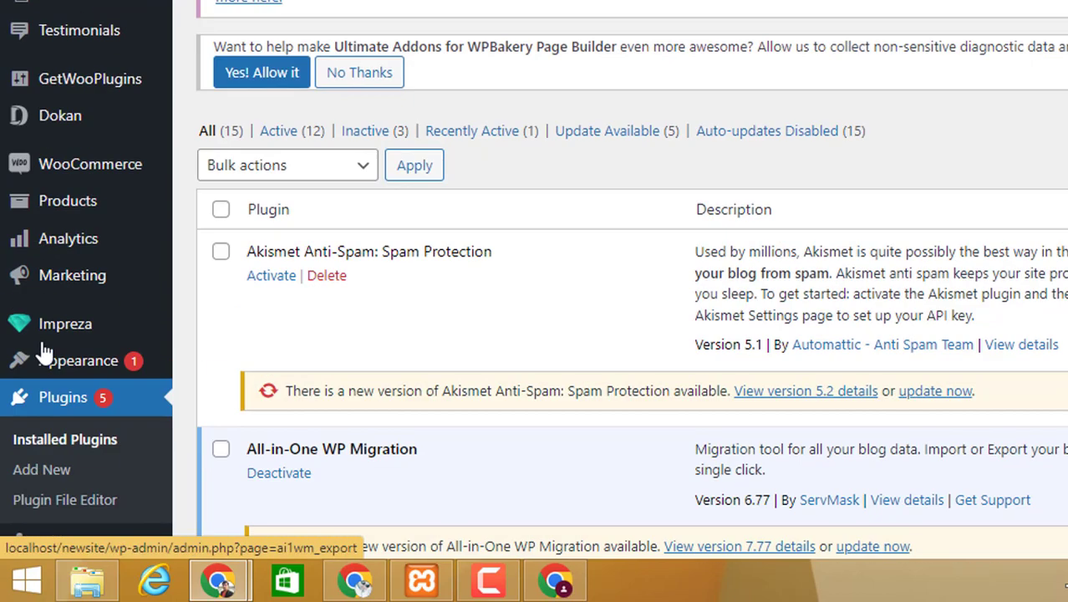
{"action": "mouse_move", "coordinate": [66, 130]}
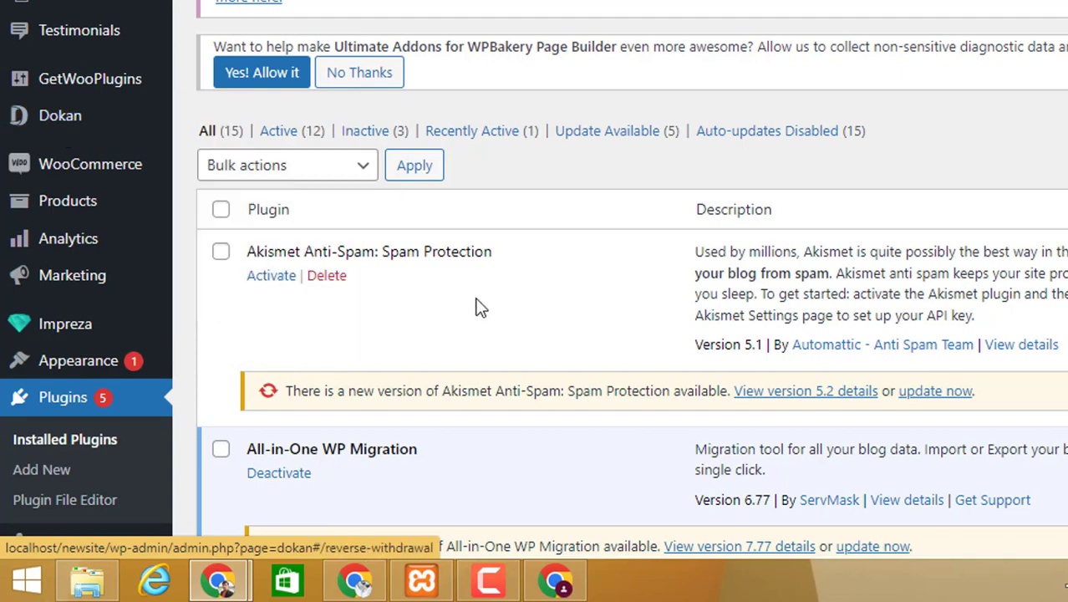
{"action": "scroll", "coordinate": [481, 301], "scroll_direction": "down", "scroll_amount": 5}
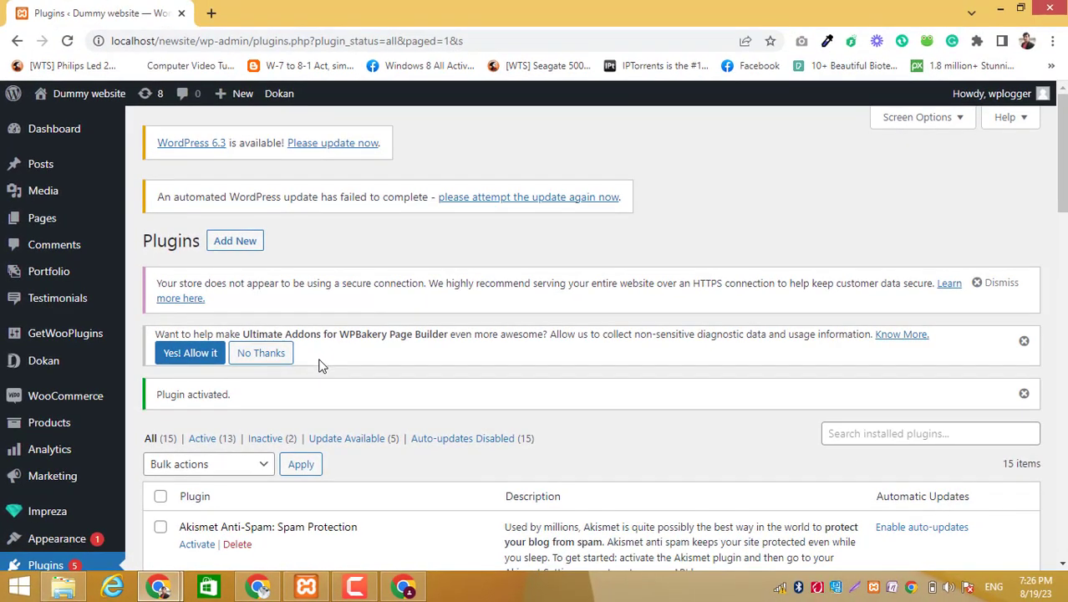
- Check the Dokan submenu, switch to the vendor dashboard window, and look over its sidebar entries, sales report, orders and products
{"action": "mouse_move", "coordinate": [63, 368]}
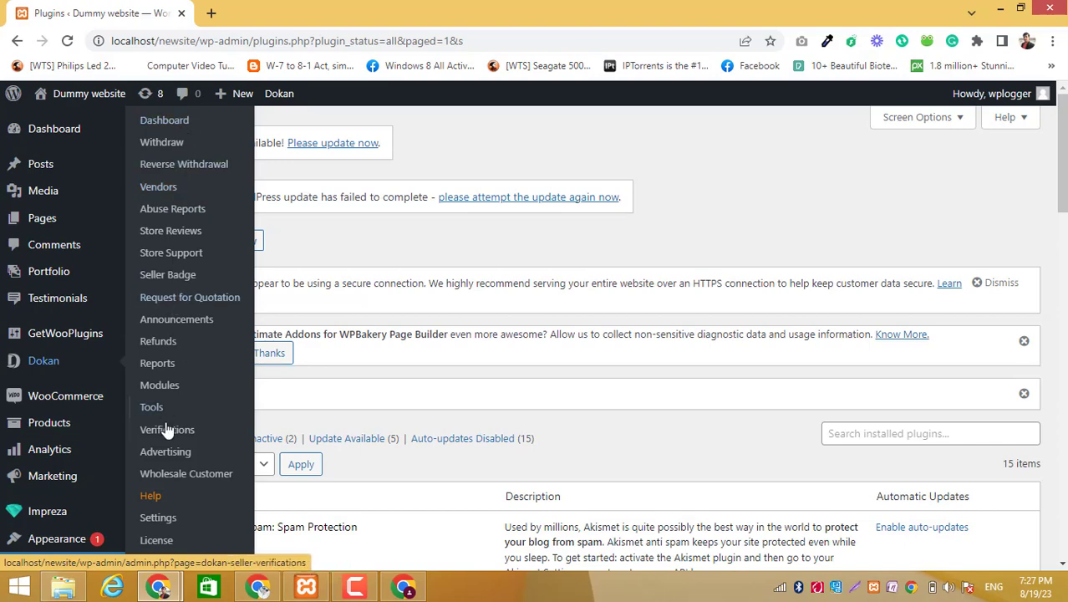
{"action": "left_click", "coordinate": [402, 590]}
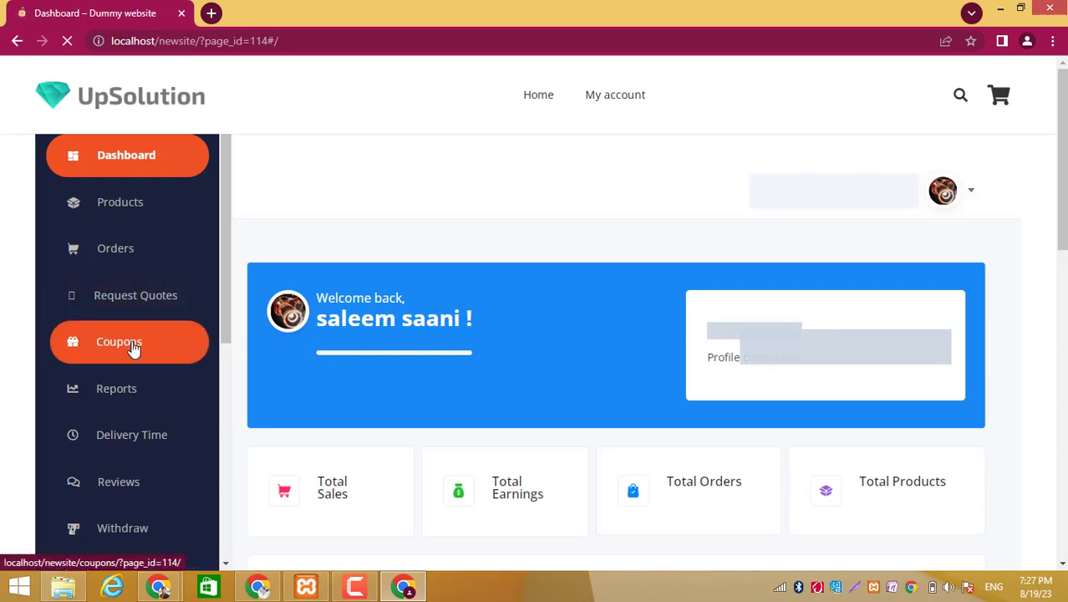
{"action": "scroll", "coordinate": [155, 458], "scroll_direction": "down", "scroll_amount": 2}
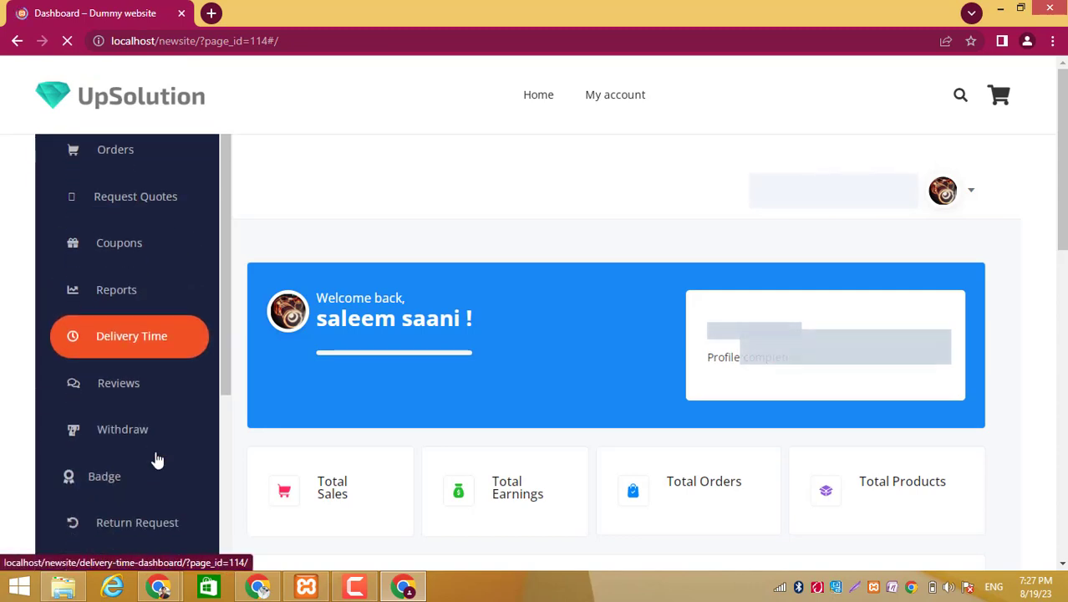
{"action": "scroll", "coordinate": [186, 465], "scroll_direction": "down", "scroll_amount": 3}
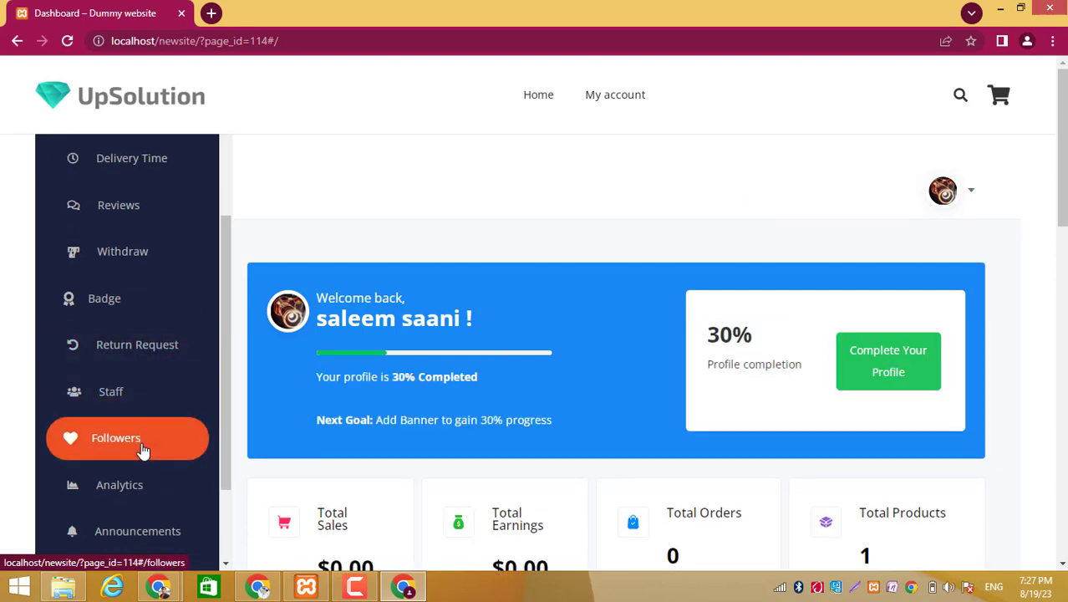
{"action": "scroll", "coordinate": [143, 448], "scroll_direction": "down", "scroll_amount": 2}
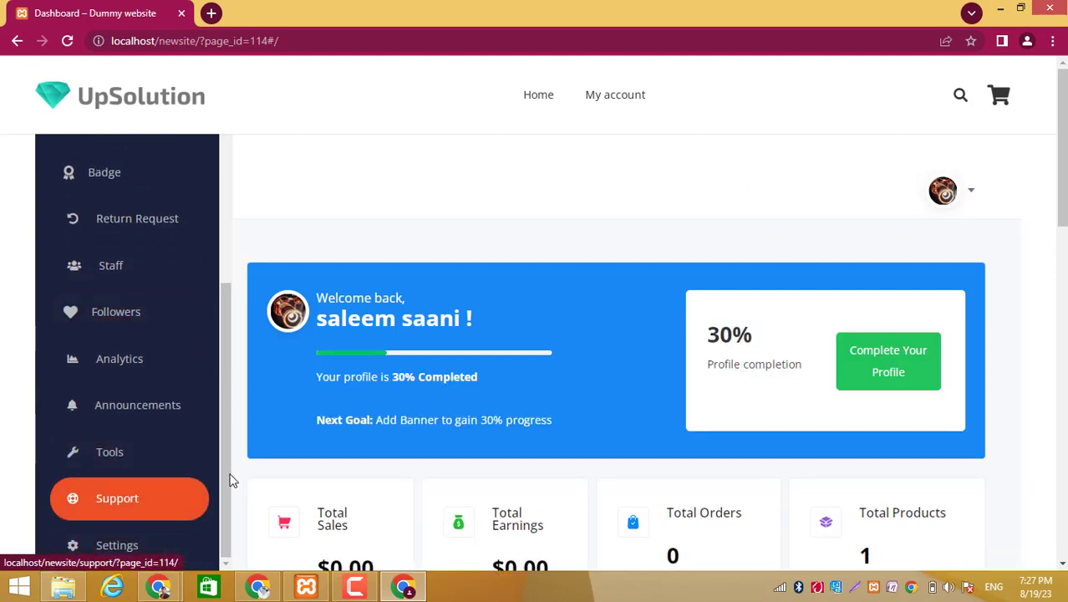
{"action": "scroll", "coordinate": [389, 405], "scroll_direction": "down", "scroll_amount": 3}
{"action": "scroll", "coordinate": [389, 405], "scroll_direction": "down", "scroll_amount": 2}
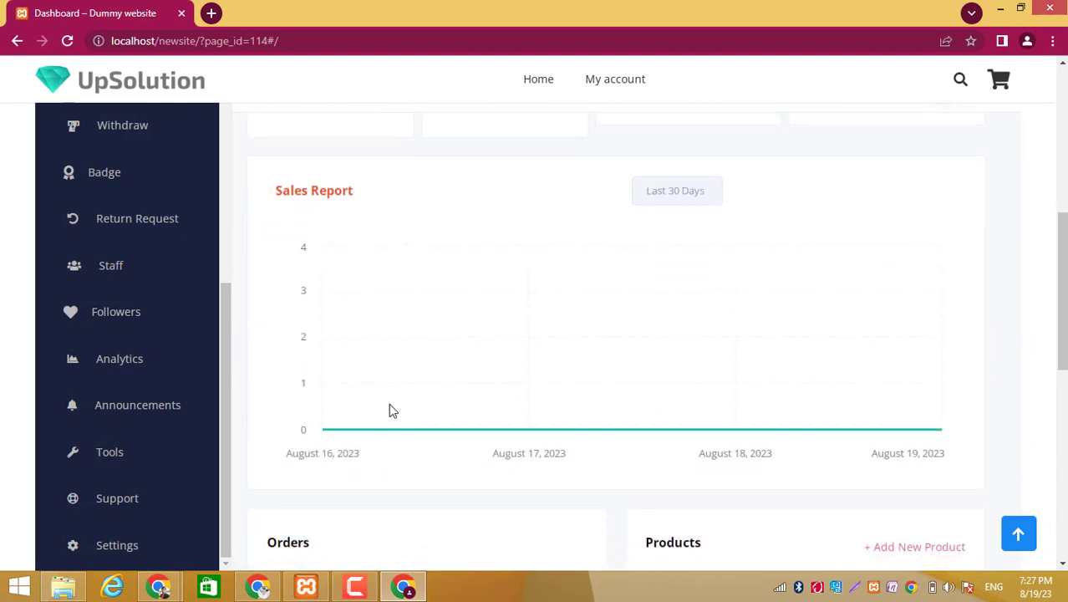
{"action": "scroll", "coordinate": [389, 405], "scroll_direction": "down", "scroll_amount": 2}
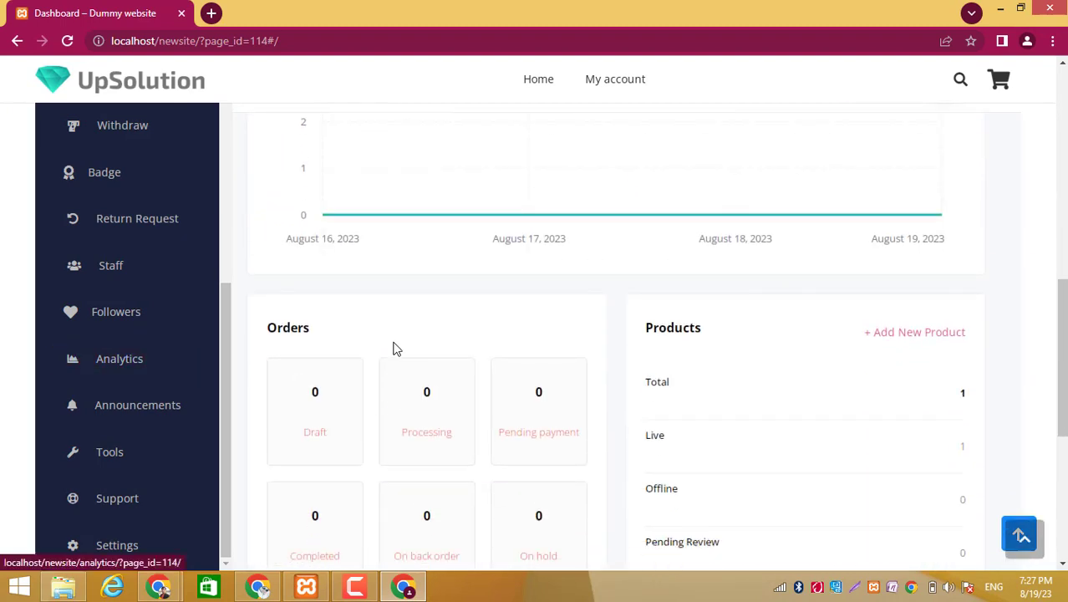
{"action": "scroll", "coordinate": [394, 348], "scroll_direction": "up", "scroll_amount": 5}
{"action": "scroll", "coordinate": [396, 349], "scroll_direction": "up", "scroll_amount": 3}
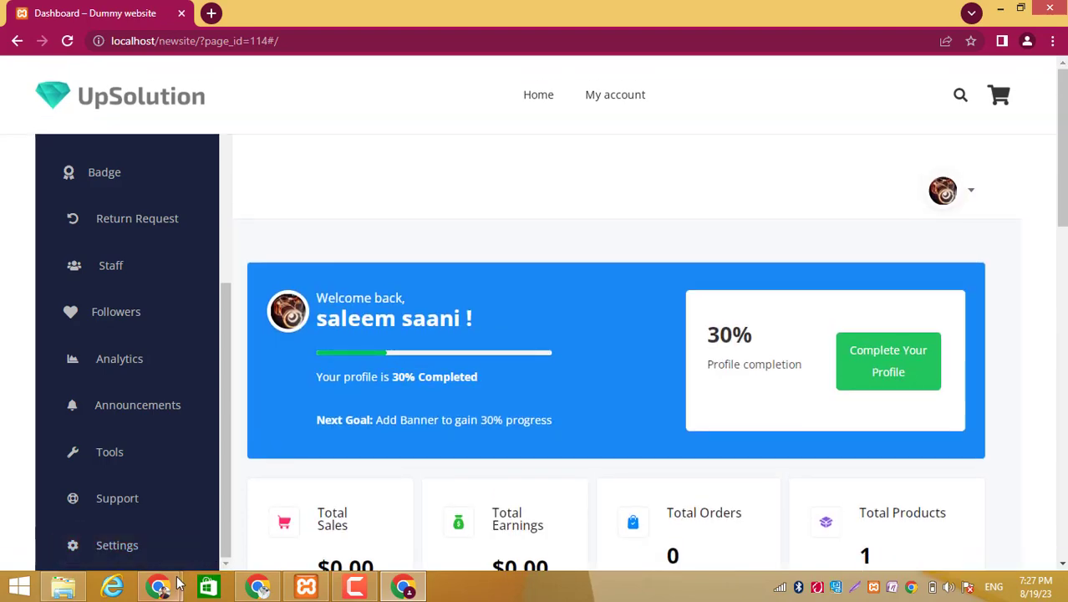
- Return to the WordPress admin window and open the Dokan Modules page
{"action": "mouse_move", "coordinate": [159, 587]}
{"action": "left_click", "coordinate": [255, 511]}
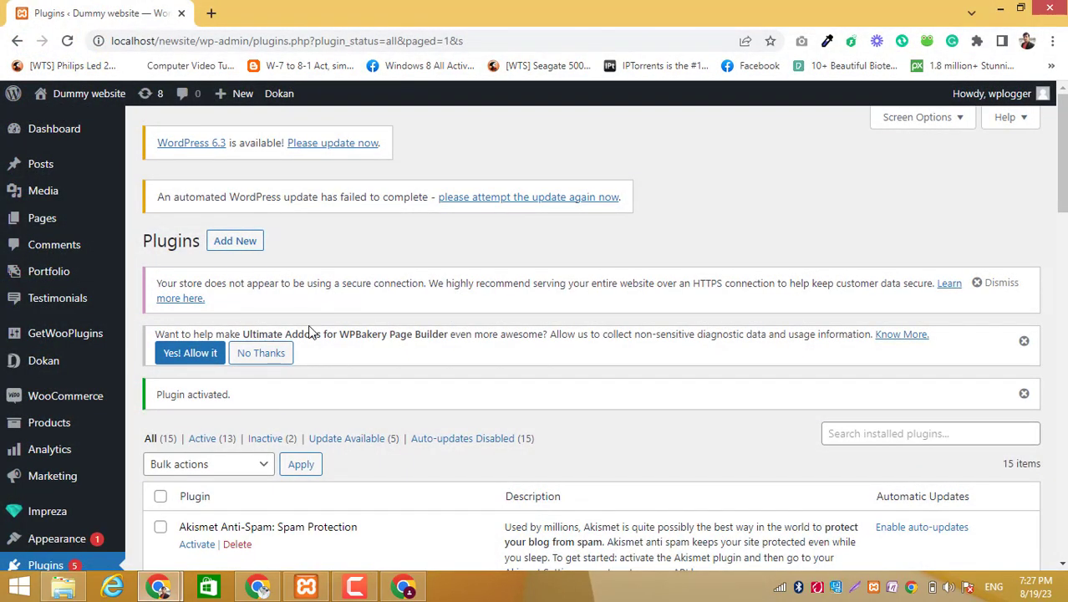
{"action": "scroll", "coordinate": [321, 376], "scroll_direction": "down", "scroll_amount": 1}
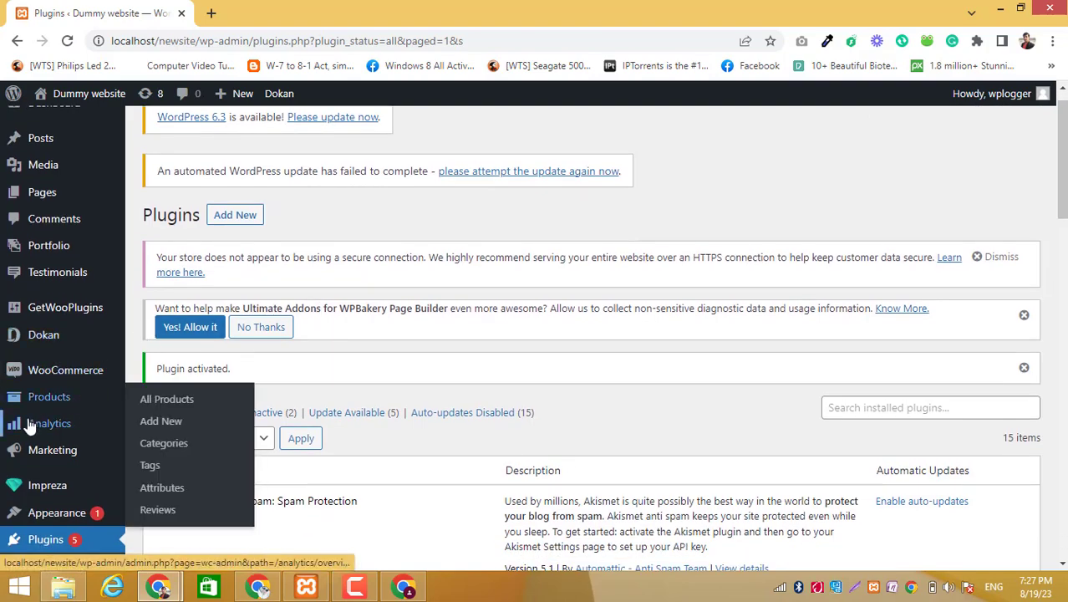
{"action": "mouse_move", "coordinate": [107, 159]}
{"action": "mouse_move", "coordinate": [58, 348]}
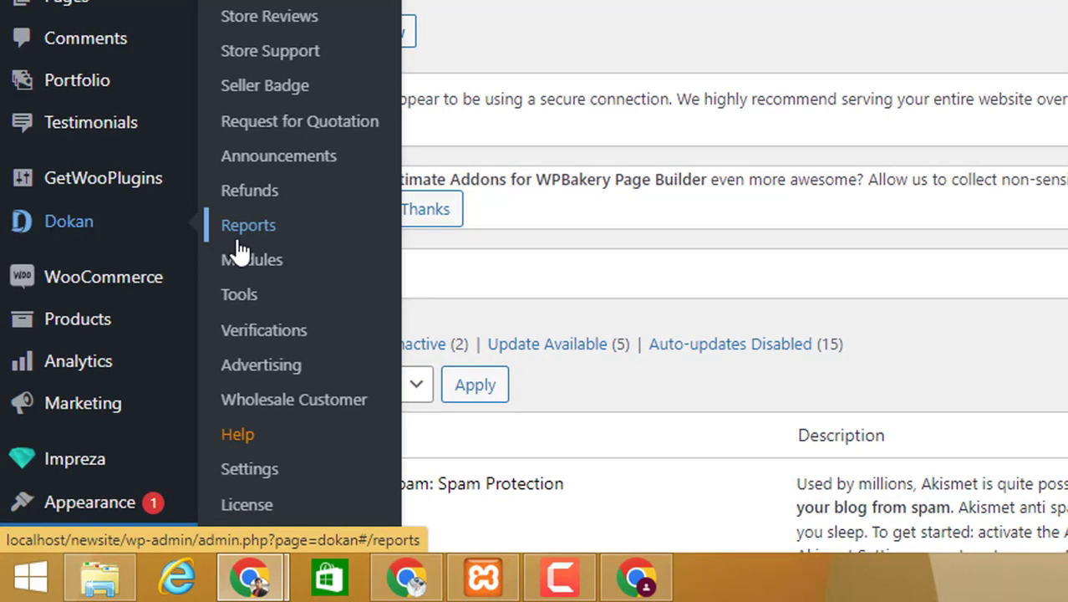
{"action": "left_click", "coordinate": [242, 260]}
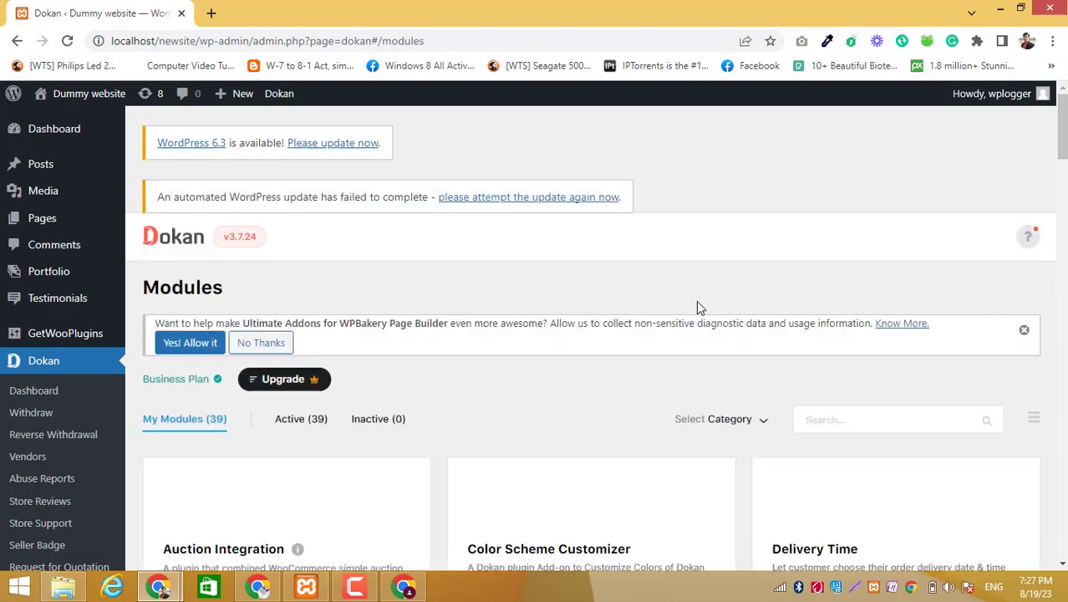
- Look through the whole list of Dokan modules, from Auction Integration to WooCommerce Booking Integration
{"action": "scroll", "coordinate": [732, 353], "scroll_direction": "down", "scroll_amount": 4}
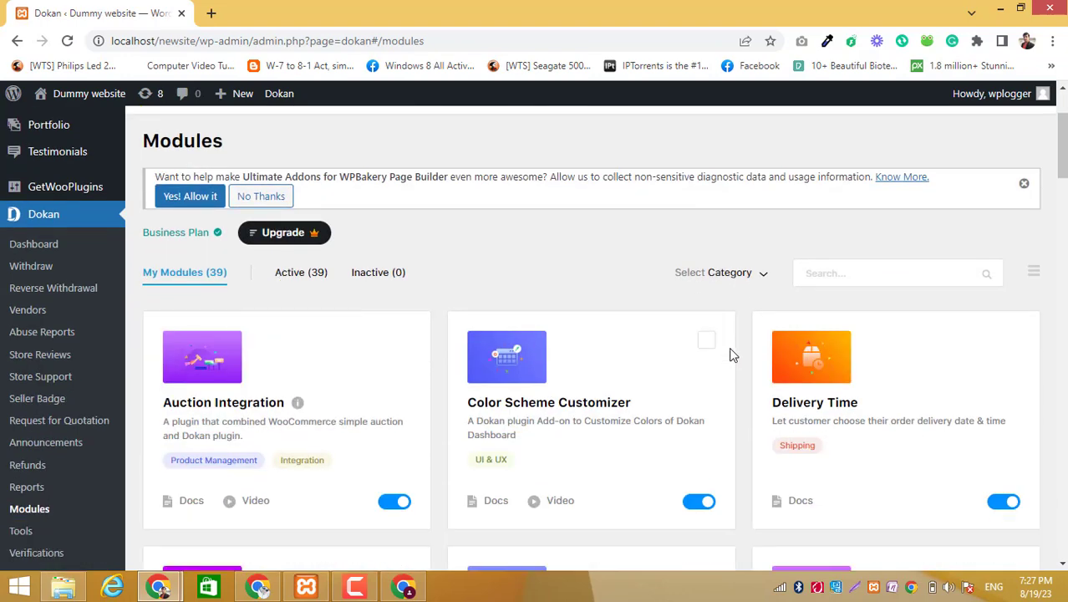
{"action": "scroll", "coordinate": [730, 355], "scroll_direction": "down", "scroll_amount": 6}
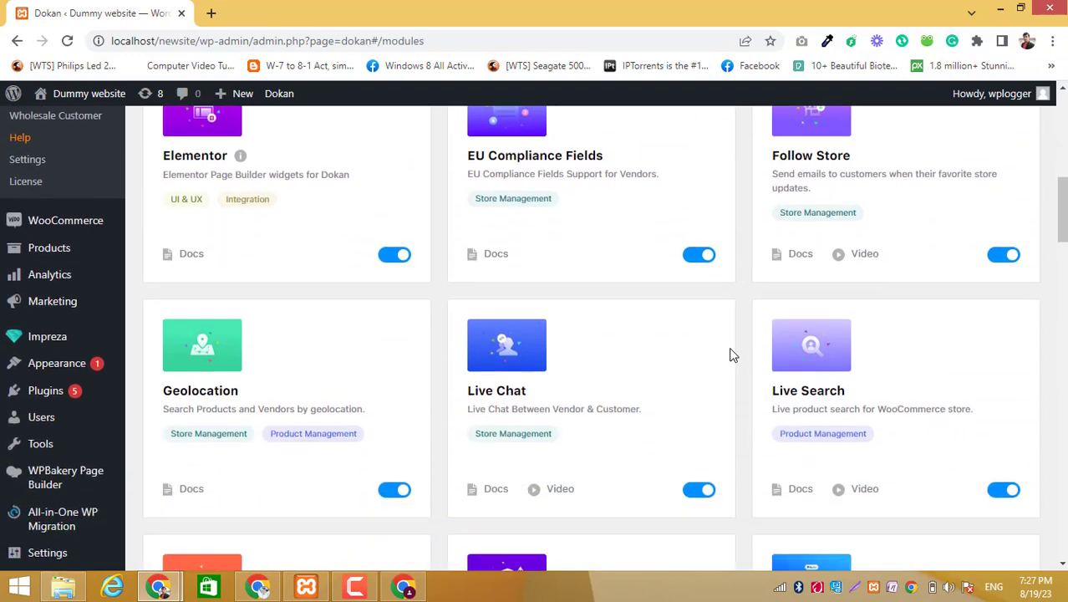
{"action": "scroll", "coordinate": [730, 354], "scroll_direction": "down", "scroll_amount": 3}
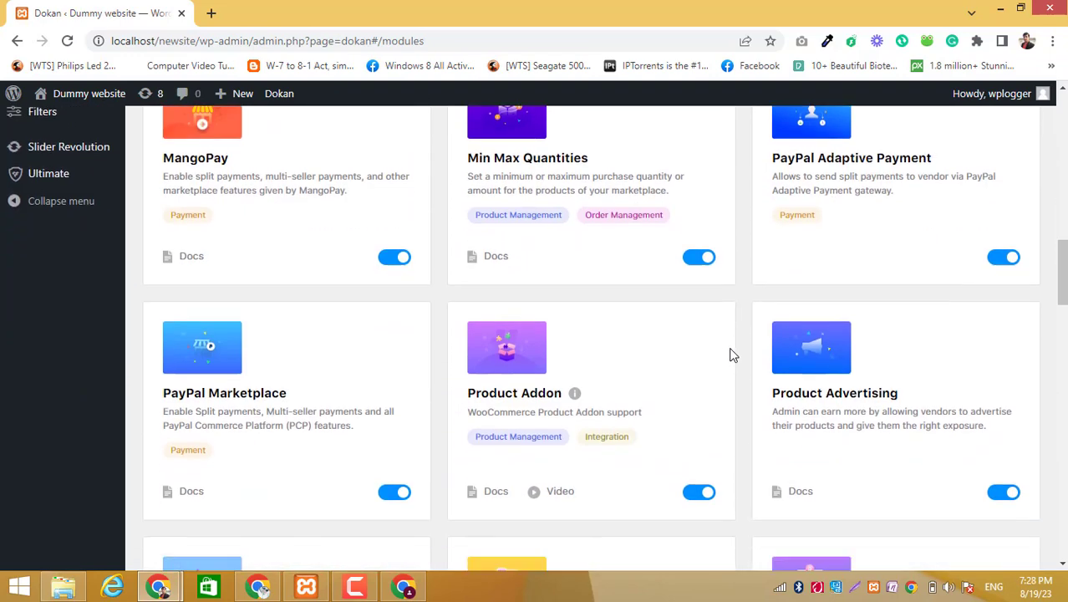
{"action": "scroll", "coordinate": [729, 355], "scroll_direction": "down", "scroll_amount": 8}
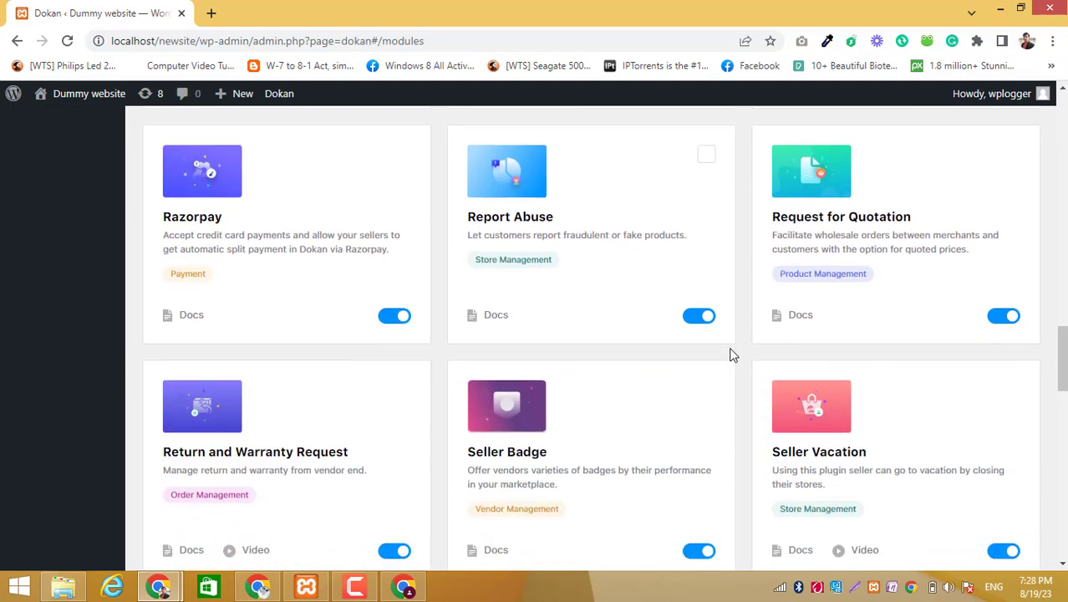
{"action": "scroll", "coordinate": [729, 354], "scroll_direction": "down", "scroll_amount": 5}
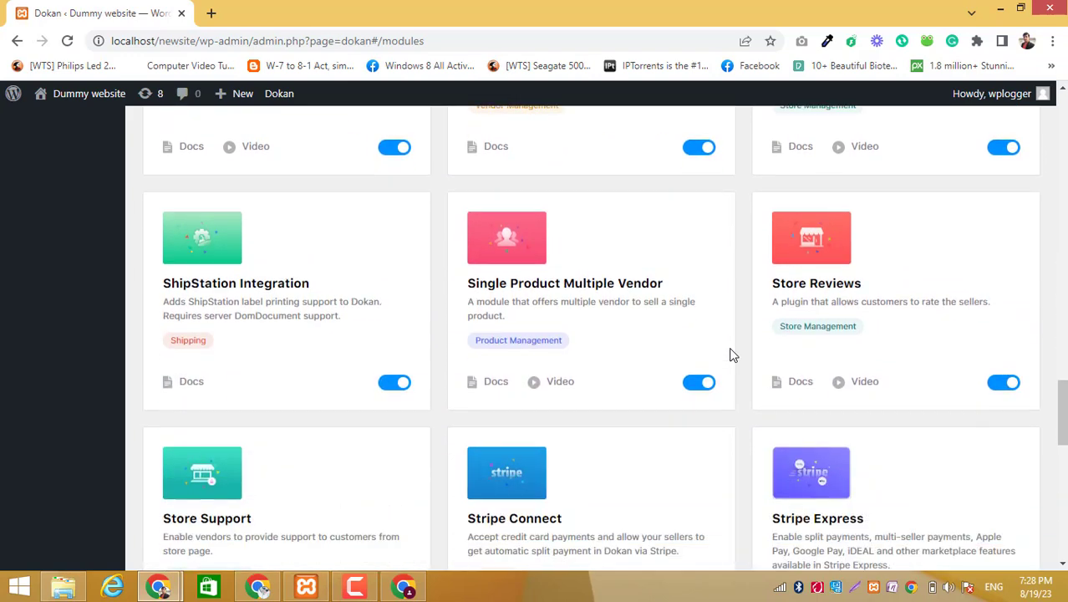
{"action": "scroll", "coordinate": [730, 354], "scroll_direction": "down", "scroll_amount": 5}
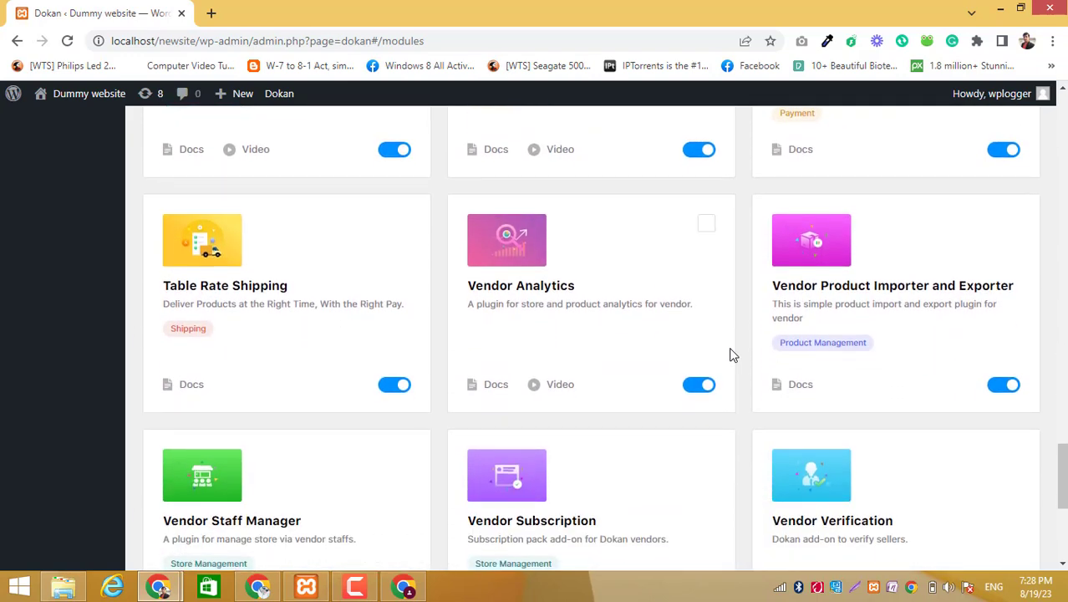
{"action": "scroll", "coordinate": [730, 354], "scroll_direction": "down", "scroll_amount": 4}
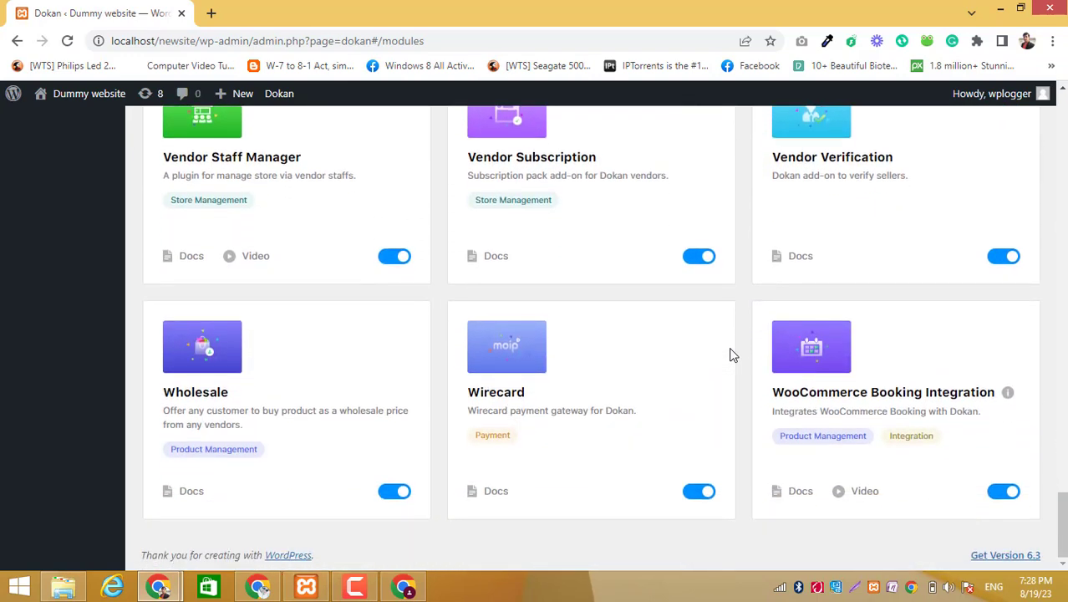
{"action": "scroll", "coordinate": [731, 354], "scroll_direction": "up", "scroll_amount": 20}
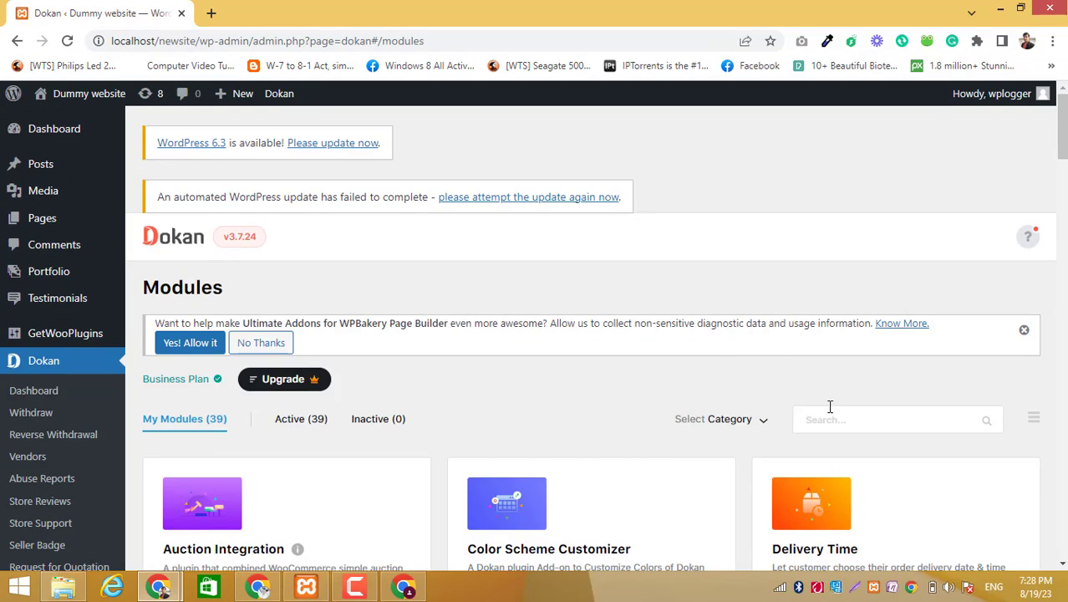
- Search the Dokan modules for "chat" and filter the results by the Store Management category
{"action": "left_click", "coordinate": [834, 415]}
{"action": "type", "text": "chat"}
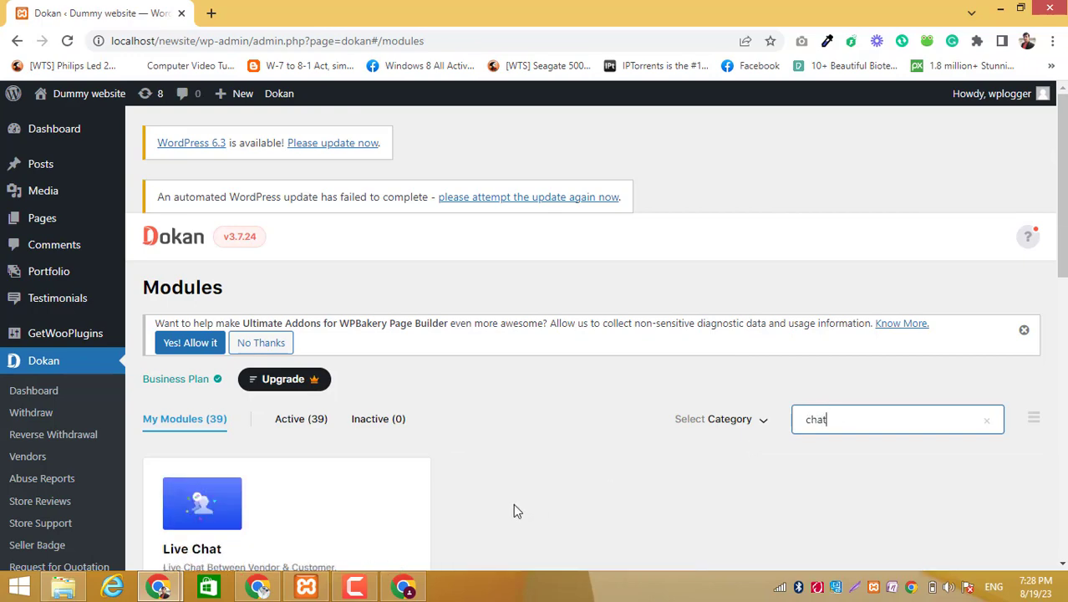
{"action": "scroll", "coordinate": [513, 506], "scroll_direction": "down", "scroll_amount": 4}
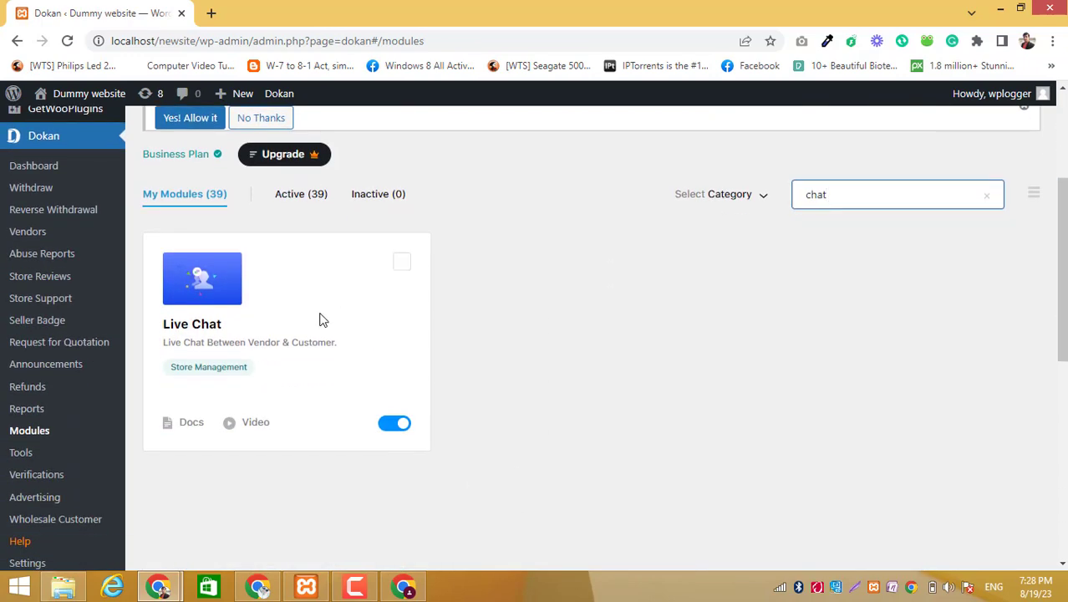
{"action": "left_click", "coordinate": [222, 372]}
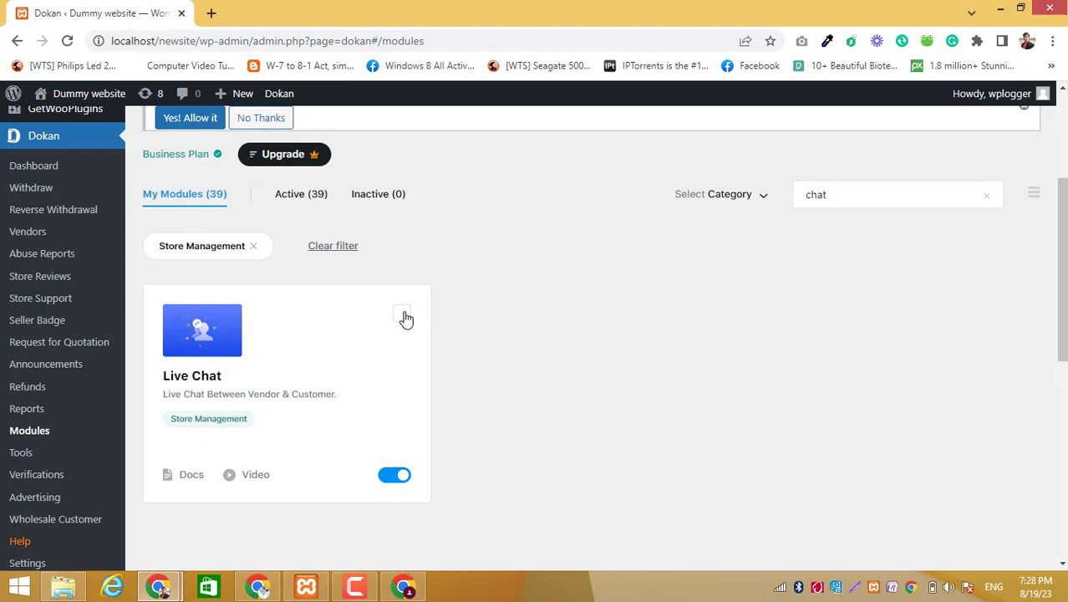
- Open the Live Chat module's documentation page, look it over, and return to the Dokan modules page
{"action": "left_click", "coordinate": [211, 381]}
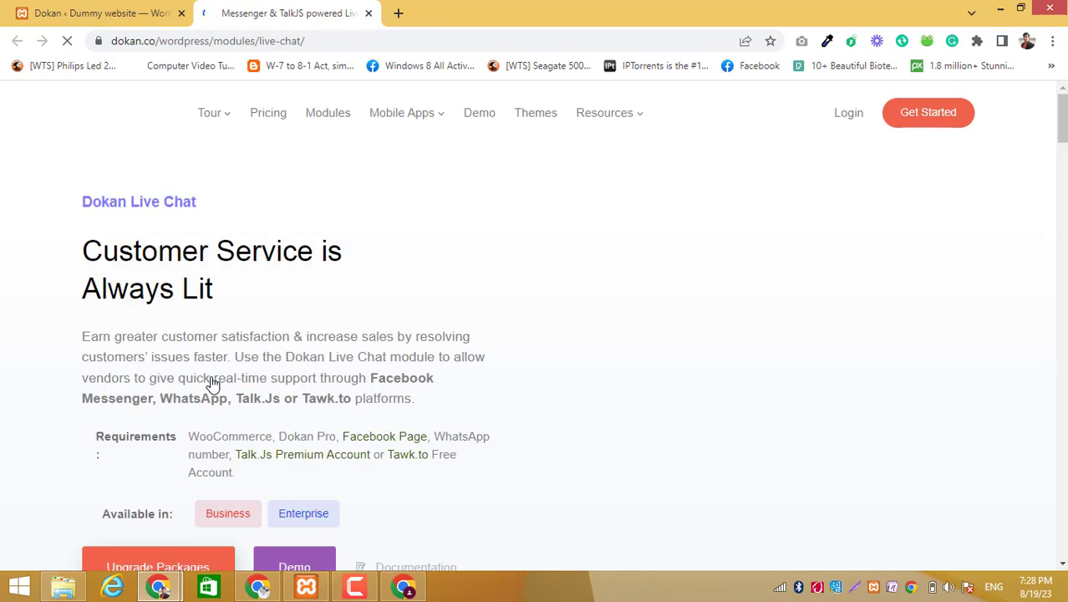
{"action": "scroll", "coordinate": [255, 429], "scroll_direction": "down", "scroll_amount": 3}
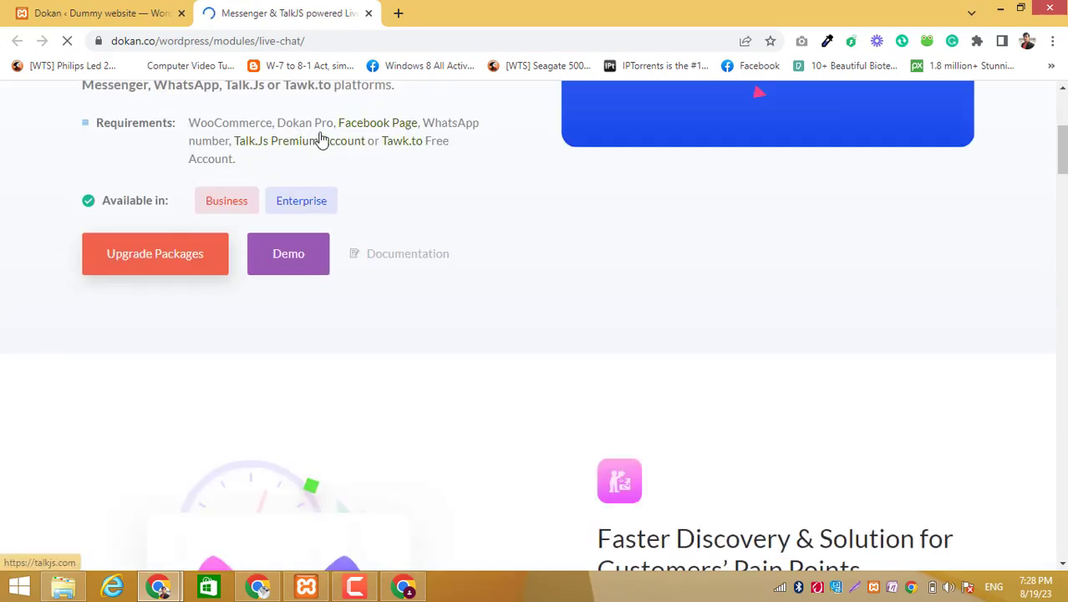
{"action": "left_click", "coordinate": [117, 10]}
- Select the Live Chat module and activate it
{"action": "mouse_move", "coordinate": [279, 317]}
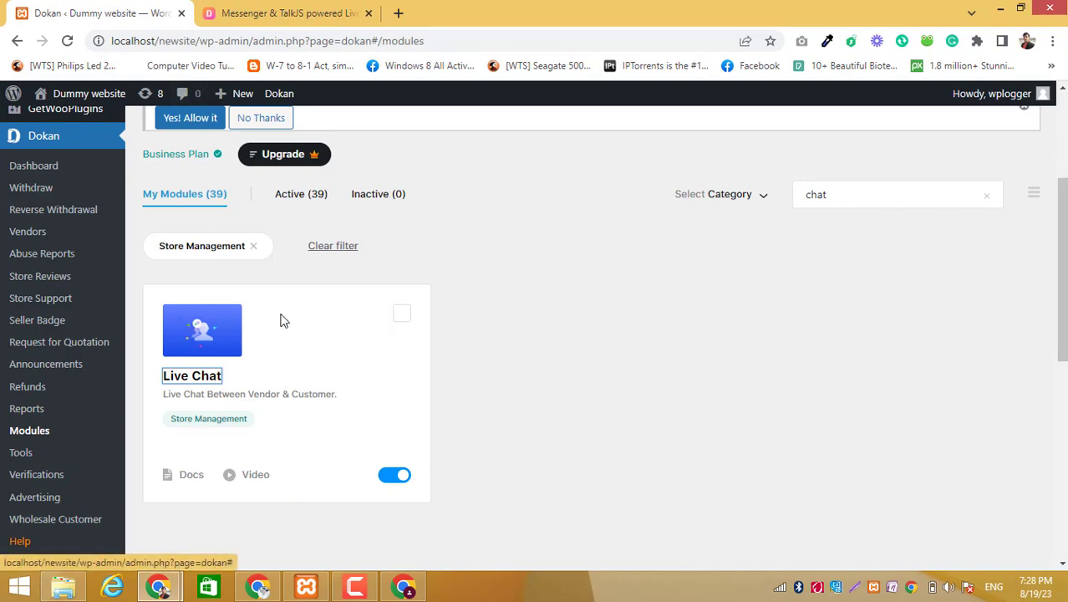
{"action": "left_click", "coordinate": [402, 318]}
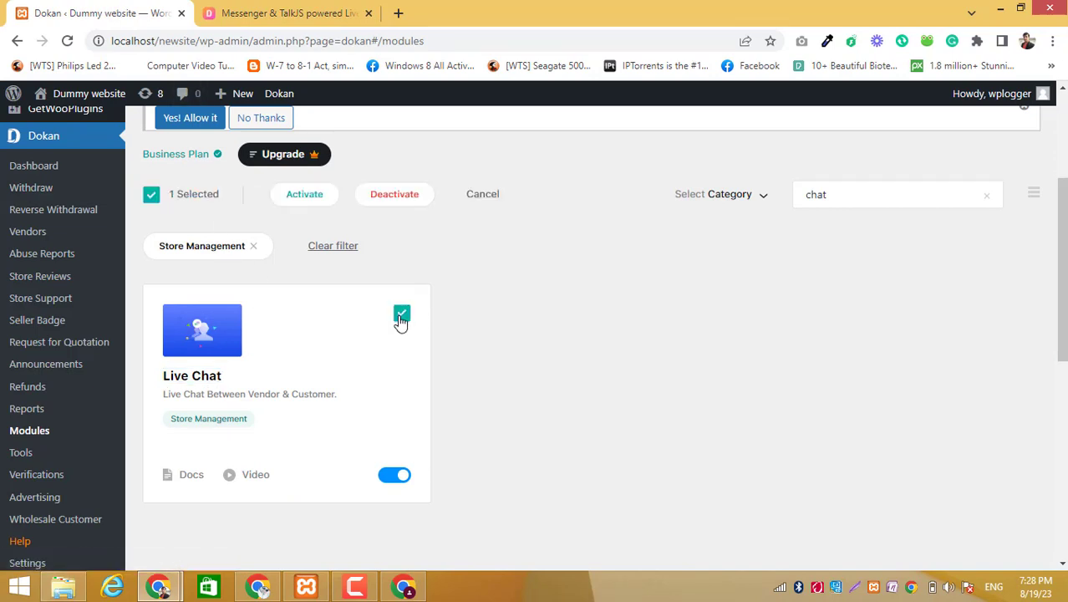
{"action": "left_click", "coordinate": [304, 196]}
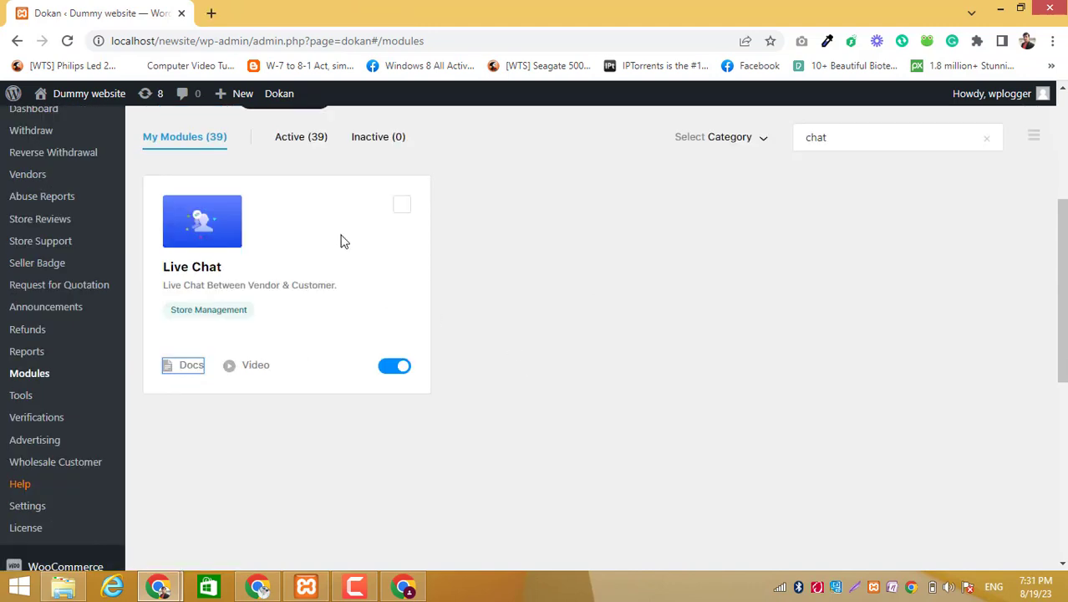
- Open the Dokan settings in a new tab and go to the Live Chat settings
{"action": "scroll", "coordinate": [76, 353], "scroll_direction": "up", "scroll_amount": 1}
{"action": "scroll", "coordinate": [71, 359], "scroll_direction": "down", "scroll_amount": 2}
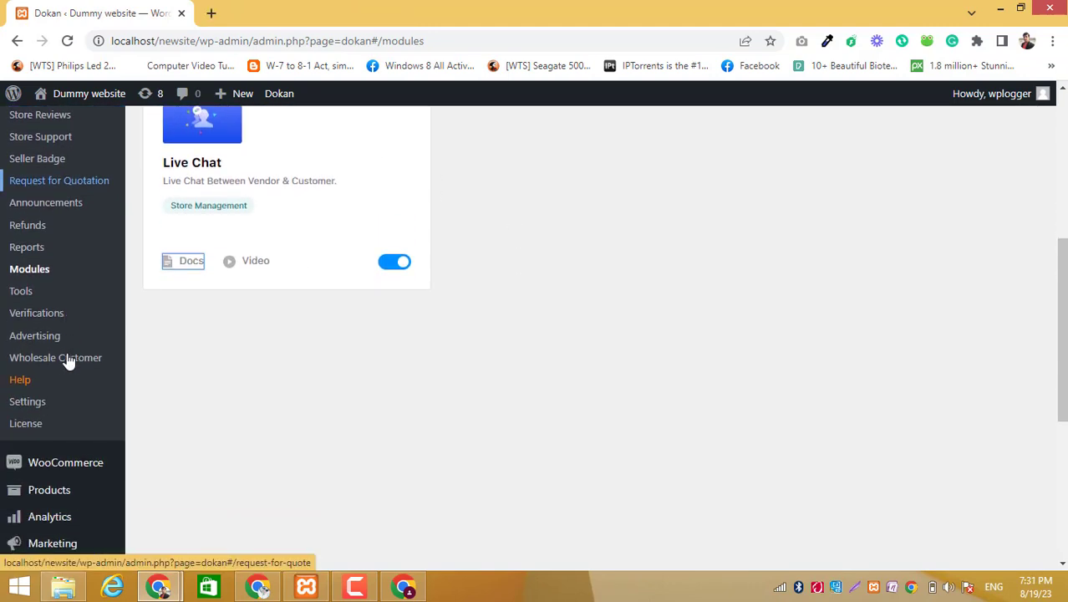
{"action": "left_click", "coordinate": [44, 407]}
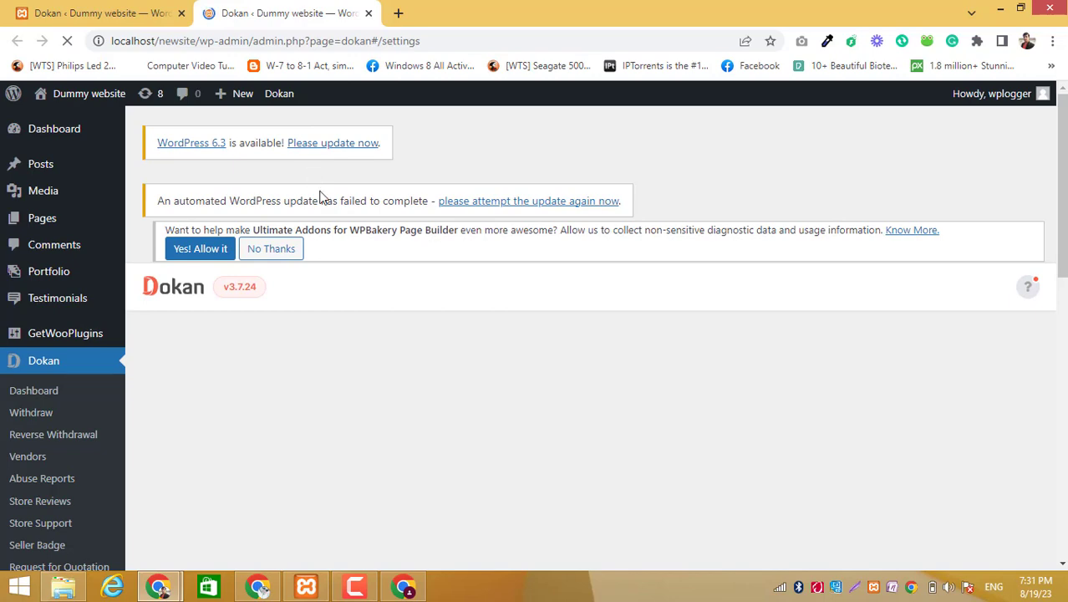
{"action": "scroll", "coordinate": [345, 371], "scroll_direction": "down", "scroll_amount": 6}
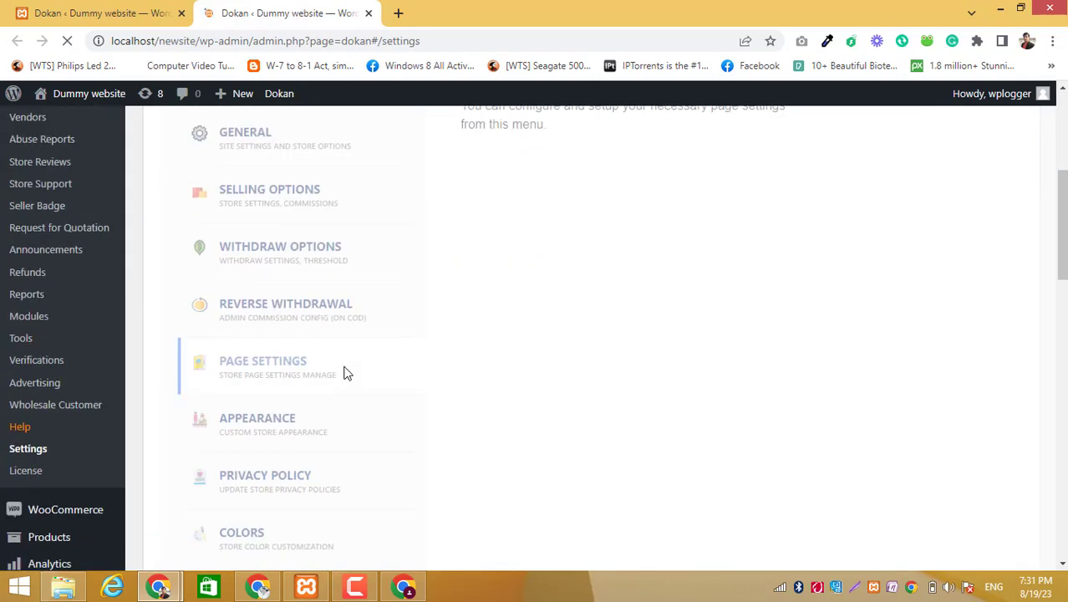
{"action": "scroll", "coordinate": [344, 371], "scroll_direction": "down", "scroll_amount": 5}
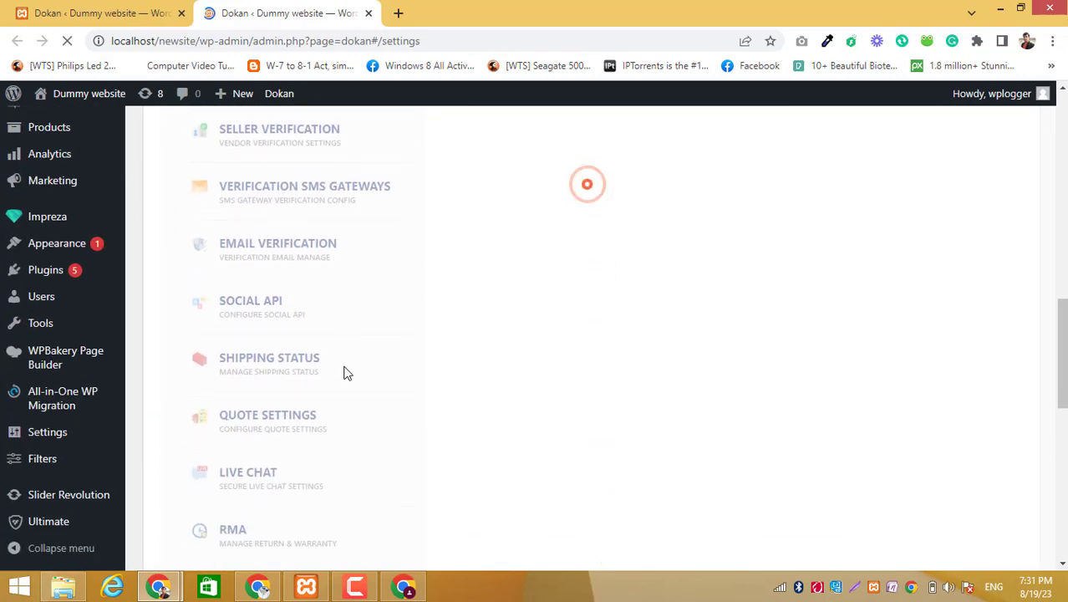
{"action": "left_click", "coordinate": [279, 377]}
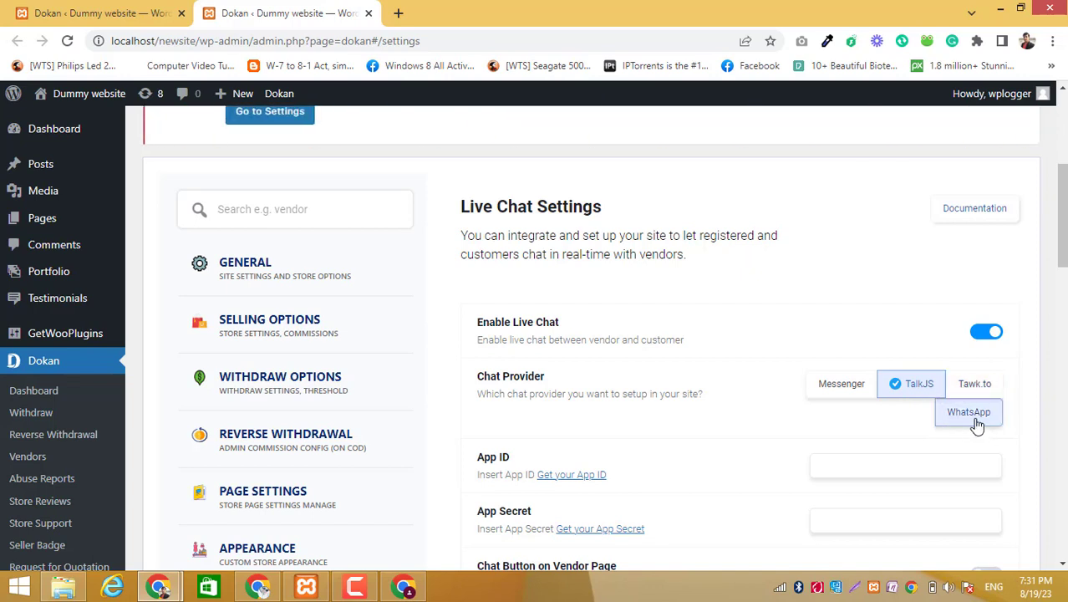
- Try Messenger as the chat provider, switch to TalkJS, and review its settings
{"action": "left_click", "coordinate": [857, 394]}
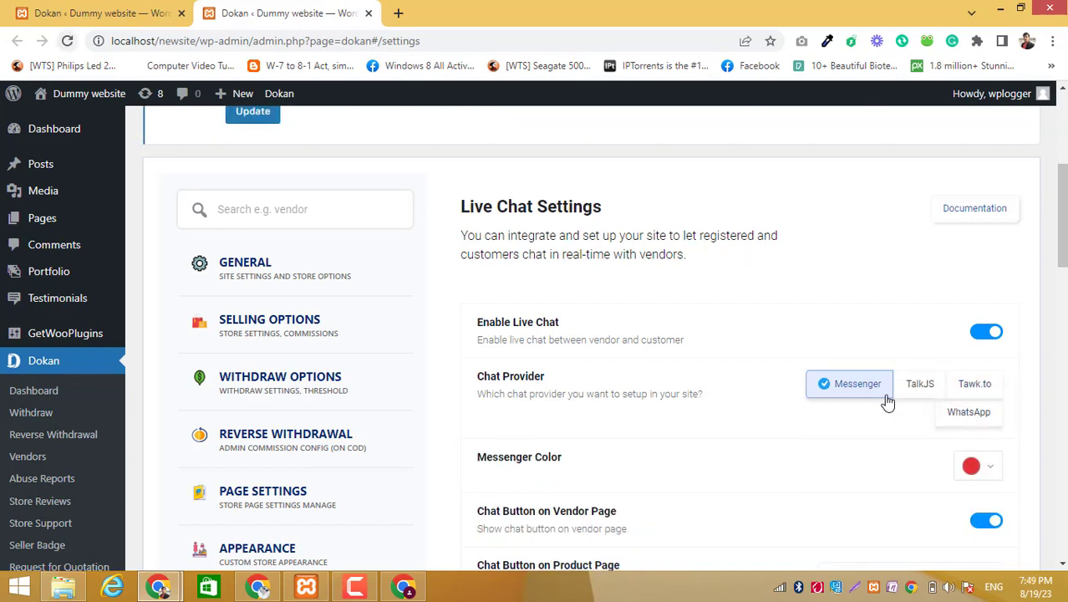
{"action": "left_click", "coordinate": [918, 390]}
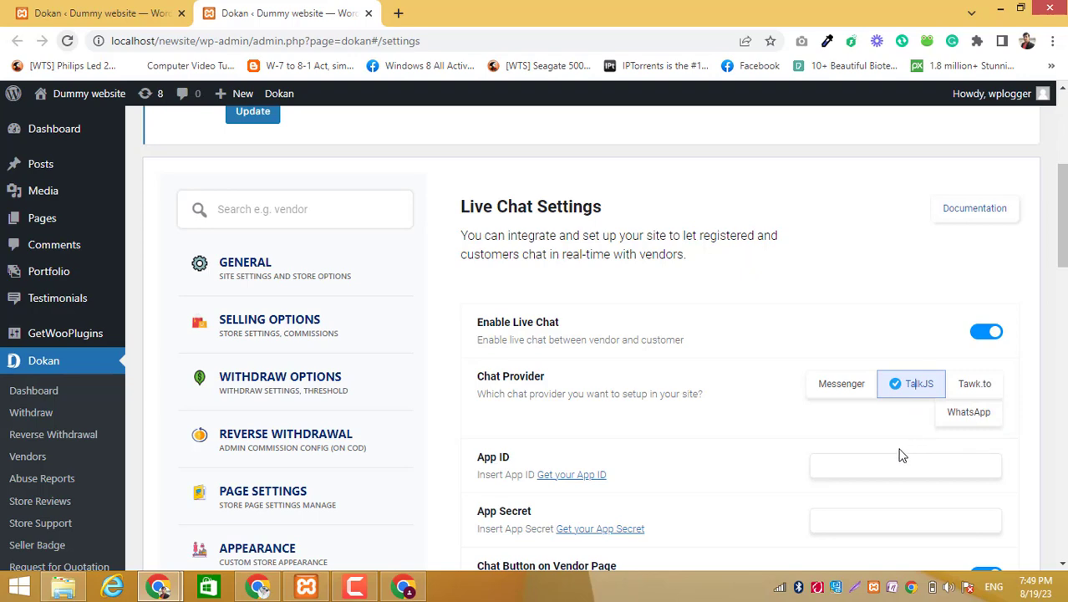
{"action": "scroll", "coordinate": [875, 461], "scroll_direction": "down", "scroll_amount": 3}
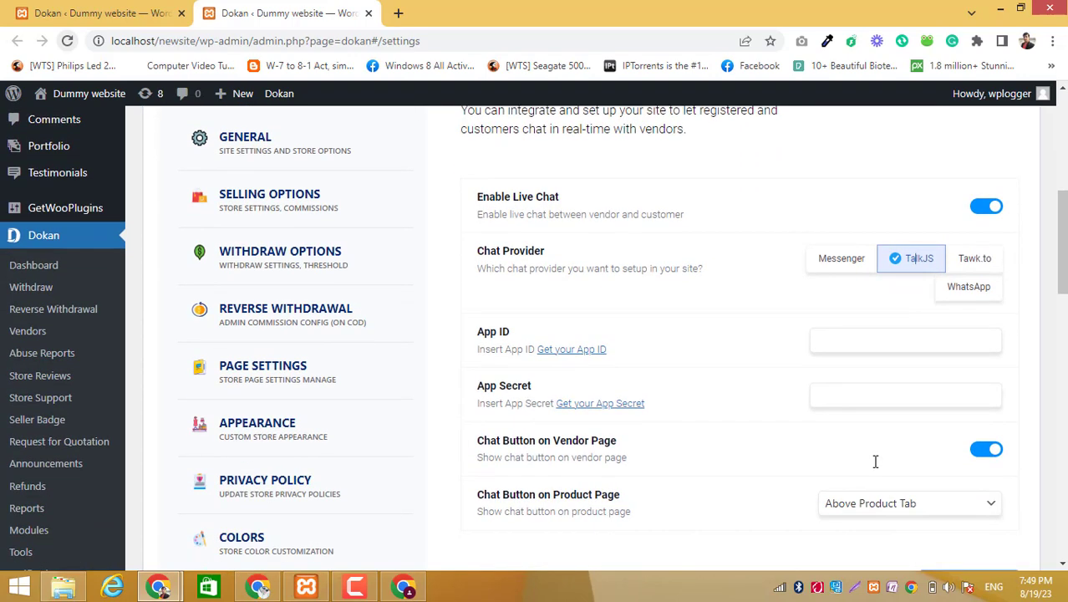
- Follow the link for getting an App ID and open the TalkJS account sign-up form
{"action": "left_click", "coordinate": [571, 349]}
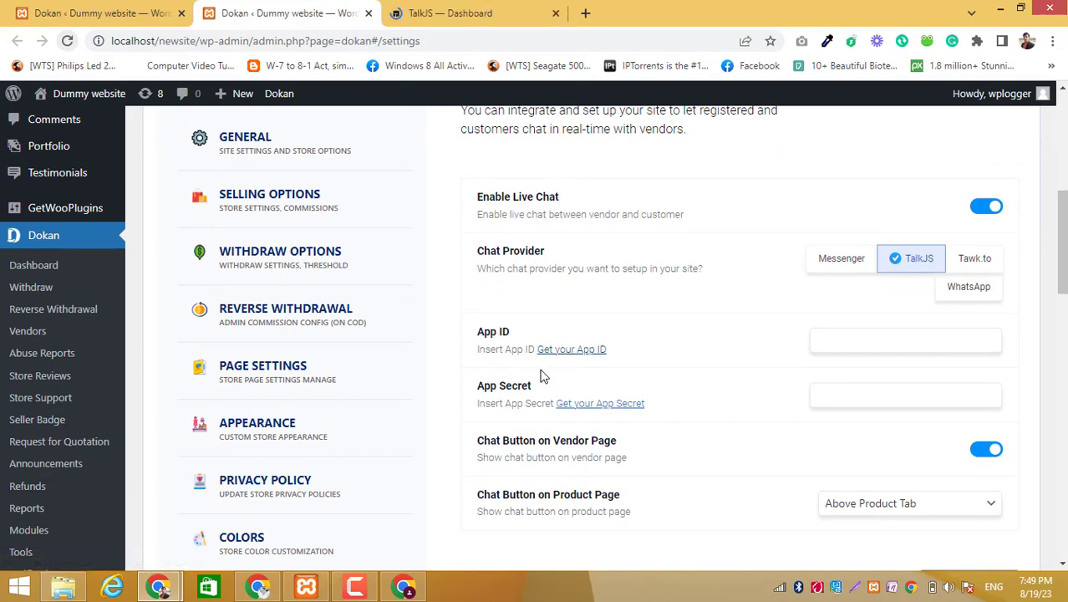
{"action": "left_click", "coordinate": [450, 15]}
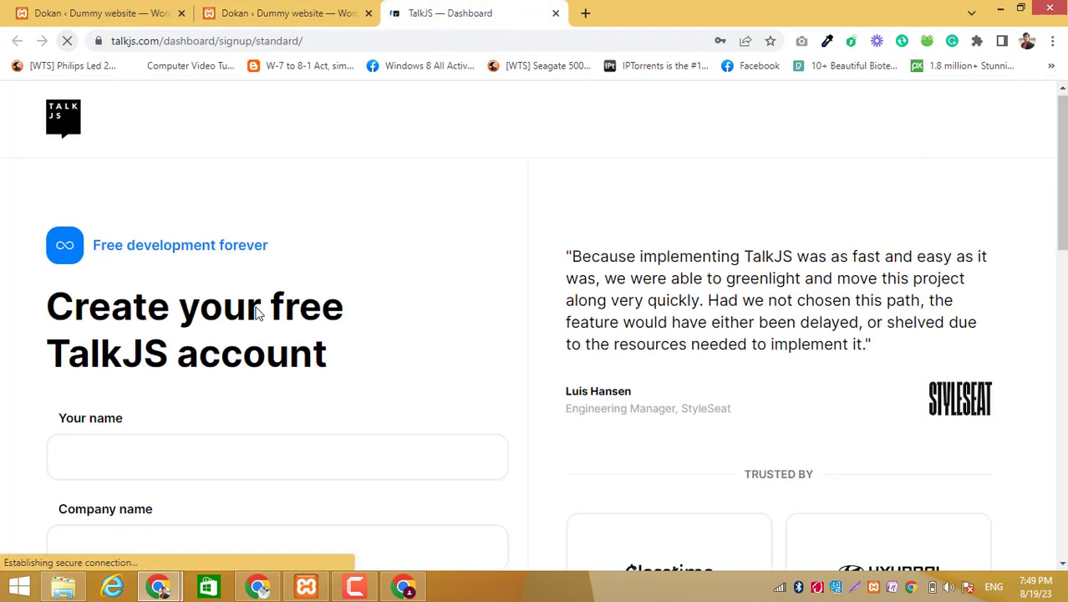
{"action": "scroll", "coordinate": [243, 310], "scroll_direction": "down", "scroll_amount": 3}
- Fill in the account holder's name and the company name "wordpress logger" in the TalkJS sign-up form
{"action": "left_click", "coordinate": [223, 214]}
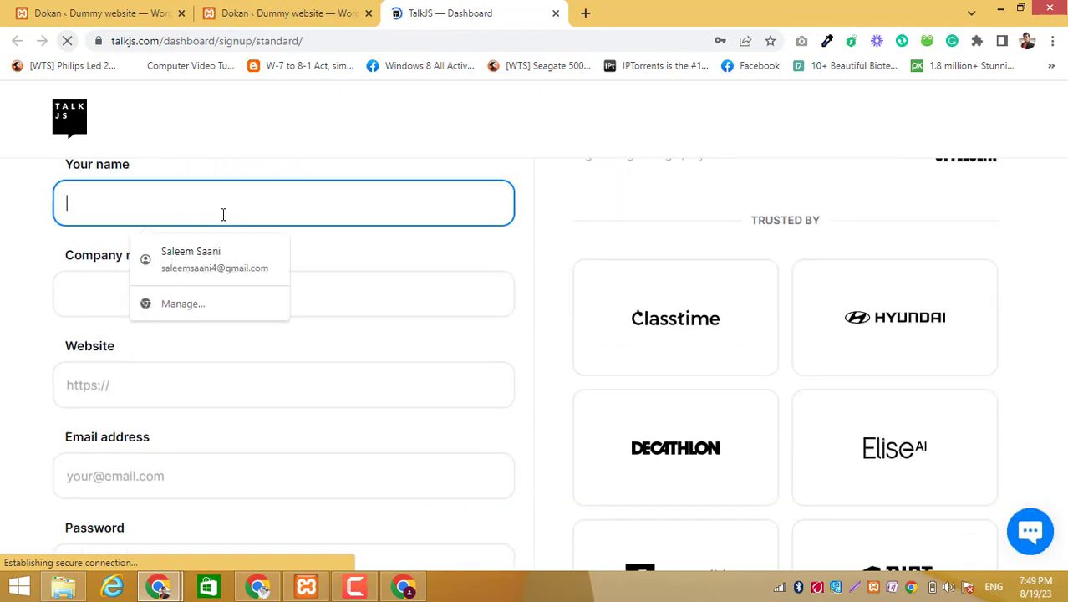
{"action": "type", "text": "wp l"}
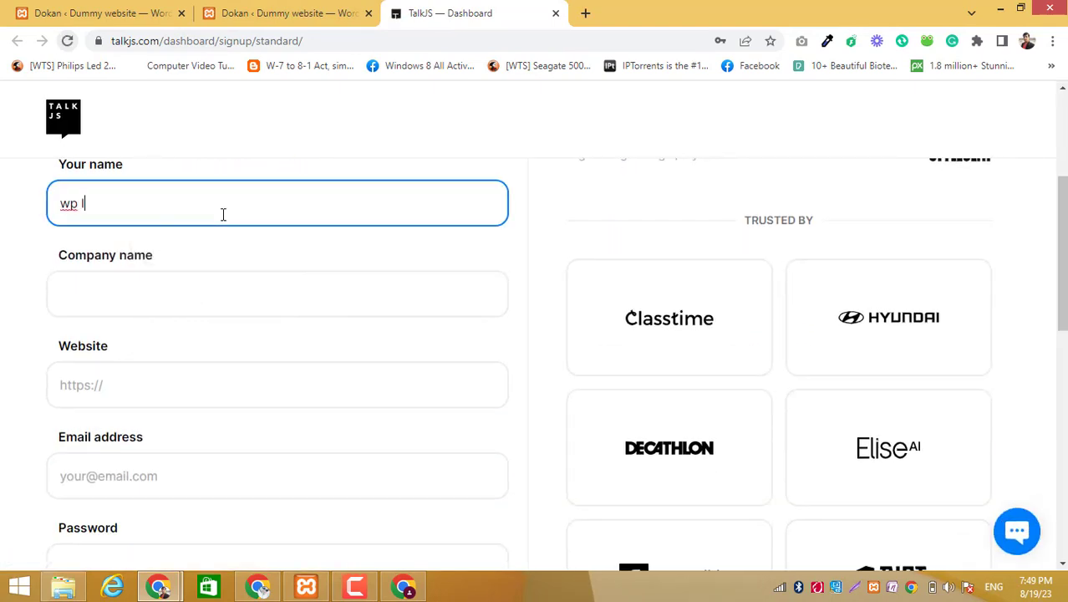
{"action": "type", "text": "ogger"}
{"action": "key", "text": "Tab"}
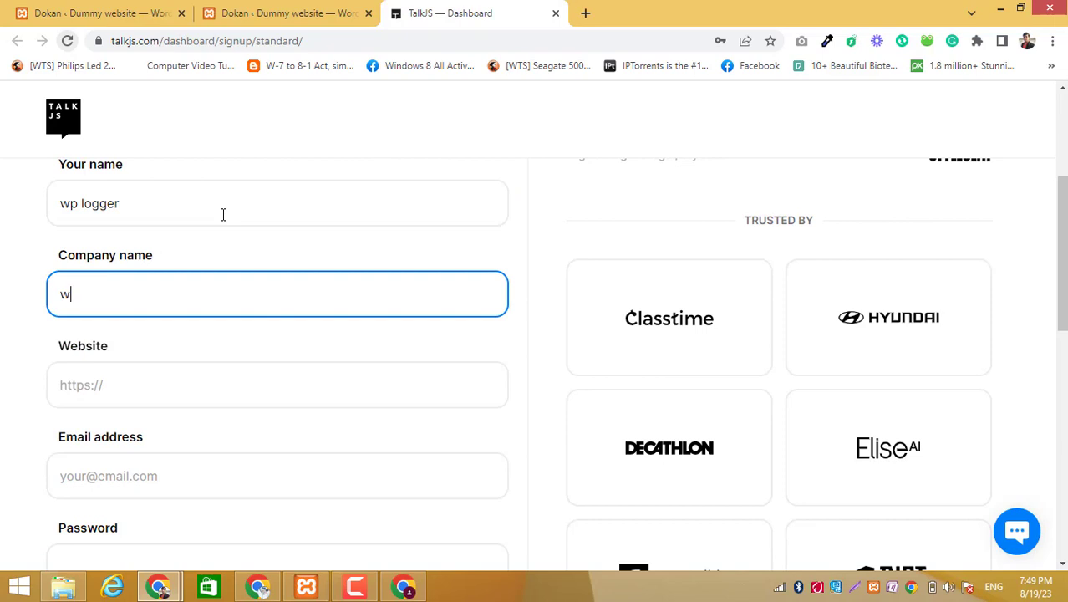
{"action": "type", "text": "o"}
{"action": "key", "text": "BackSpace"}
{"action": "type", "text": "wordpress logger"}
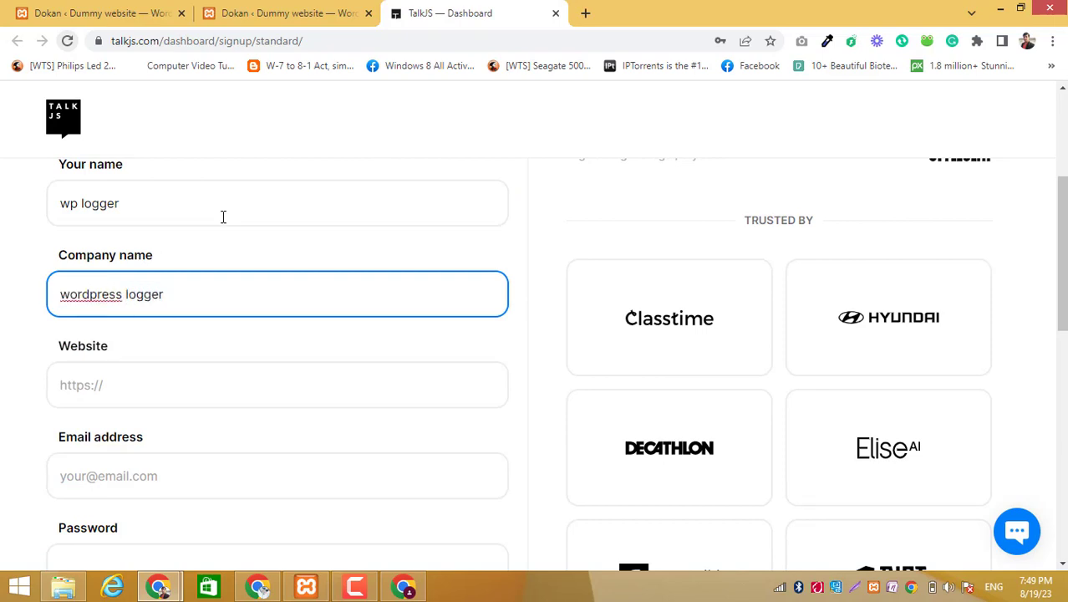
{"action": "left_click", "coordinate": [188, 394]}
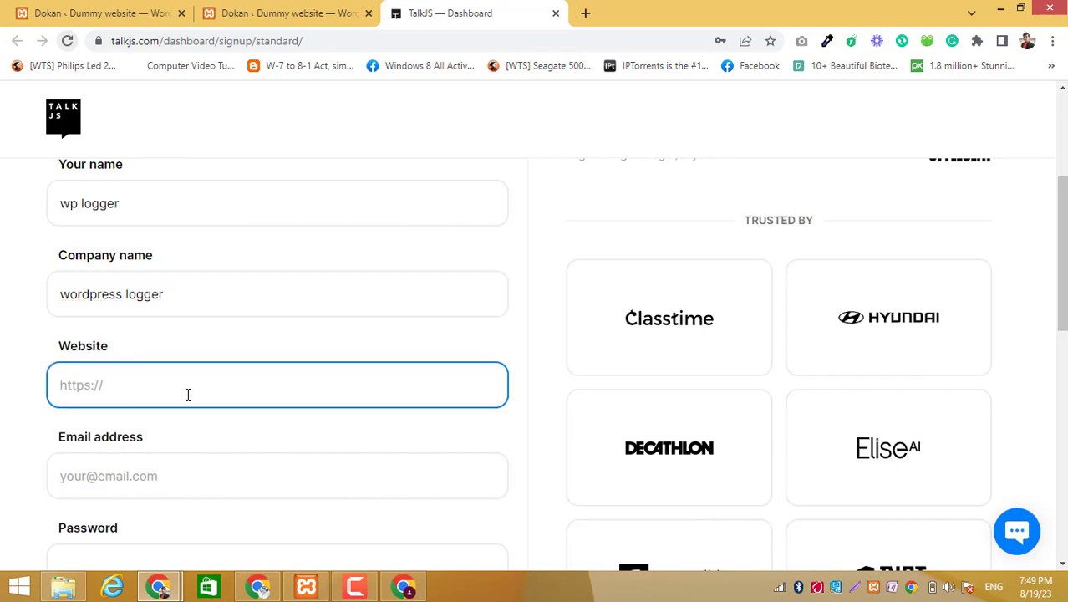
{"action": "type", "text": "yout"}
{"action": "key", "text": "BackSpace"}
{"action": "key", "text": "BackSpace"}
{"action": "key", "text": "BackSpace"}
{"action": "scroll", "coordinate": [244, 380], "scroll_direction": "down", "scroll_amount": 3}
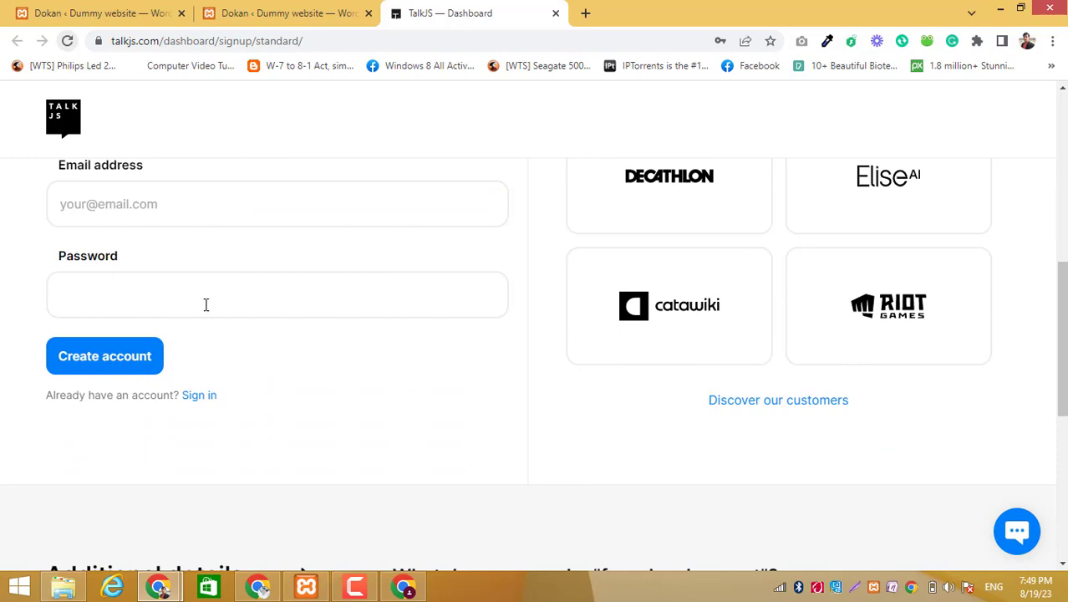
{"action": "scroll", "coordinate": [205, 304], "scroll_direction": "up", "scroll_amount": 1}
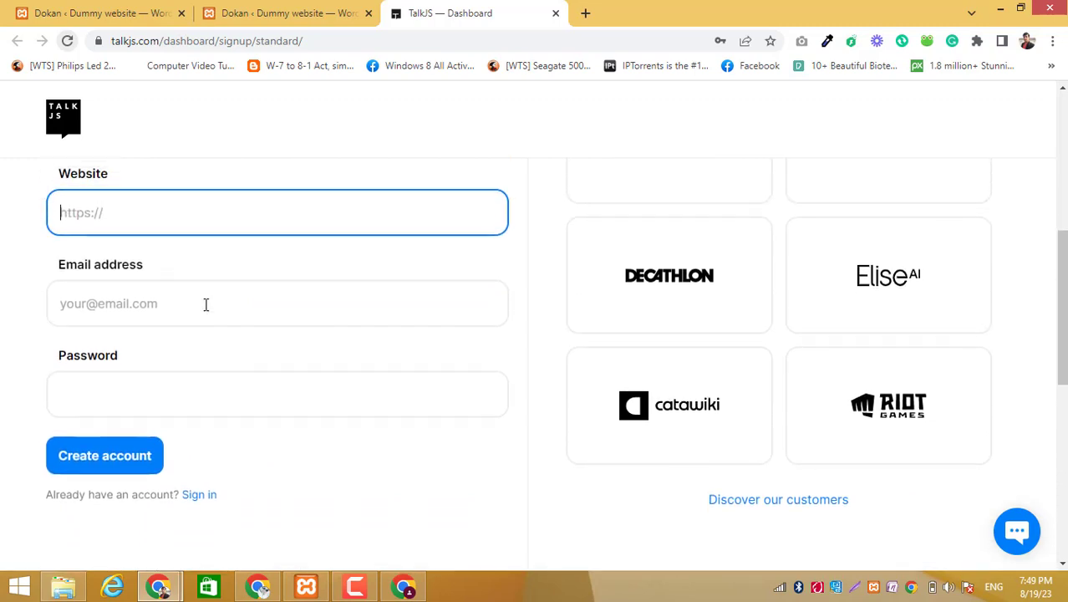
- Fill in the e-mail address and enter a Fiverr profile address as the website in the sign-up form
{"action": "left_click", "coordinate": [139, 313]}
{"action": "left_click", "coordinate": [200, 364]}
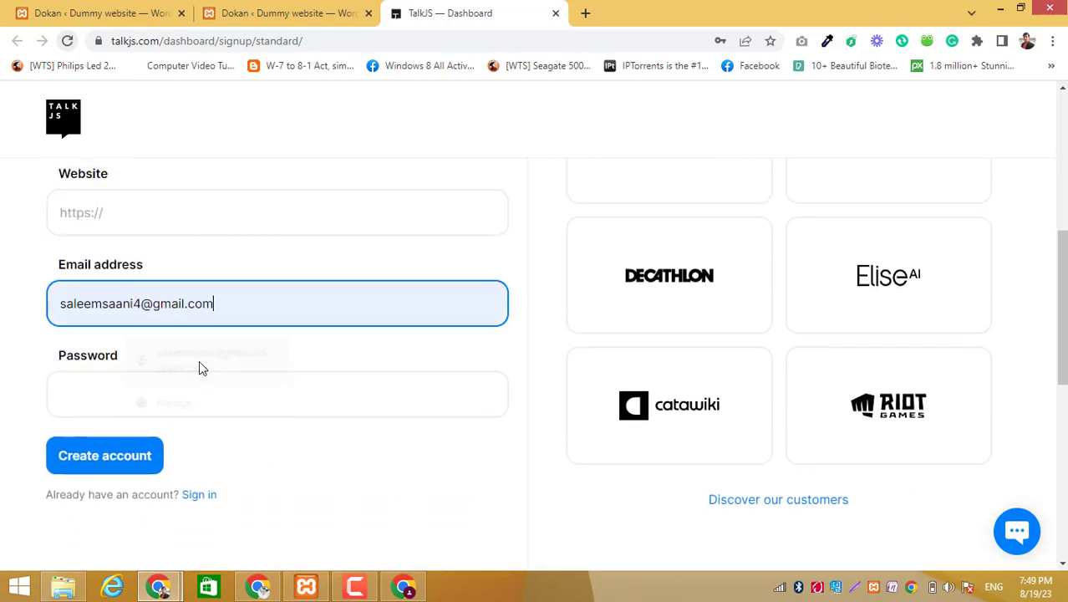
{"action": "left_click", "coordinate": [212, 212]}
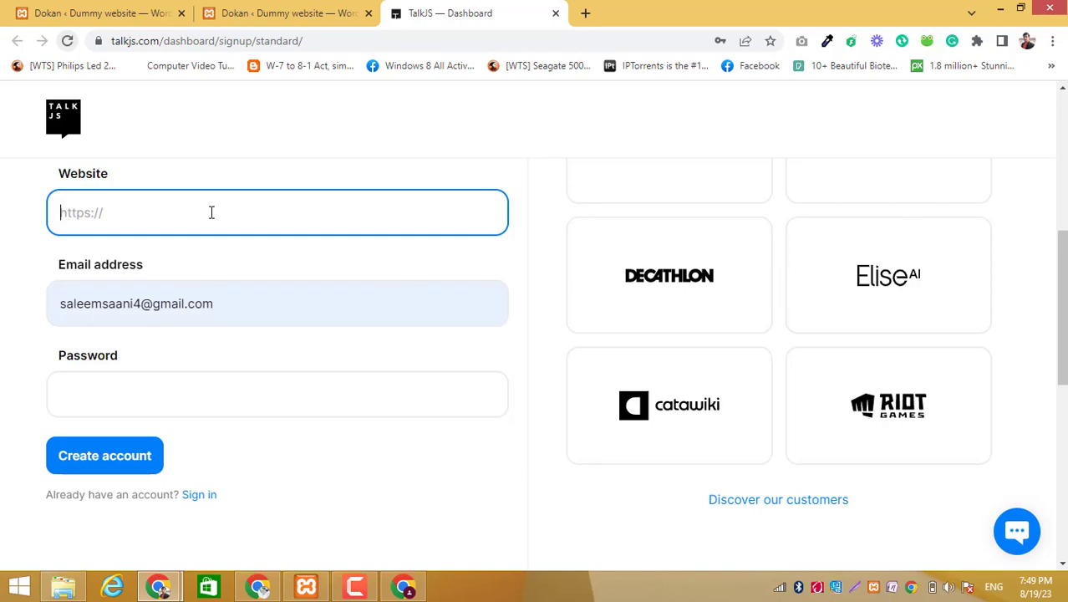
{"action": "type", "text": "www.fiverr.com/"}
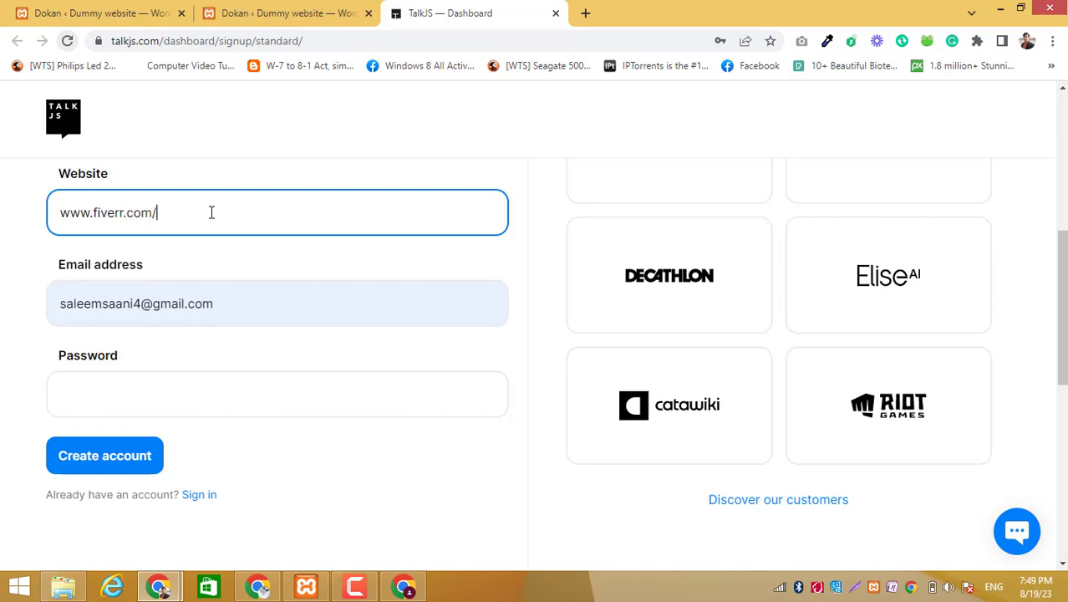
{"action": "type", "text": "saleemsaani"}
- Enter the account password and try to create the TalkJS account
{"action": "left_click", "coordinate": [225, 380]}
{"action": "type", "text": "•••"}
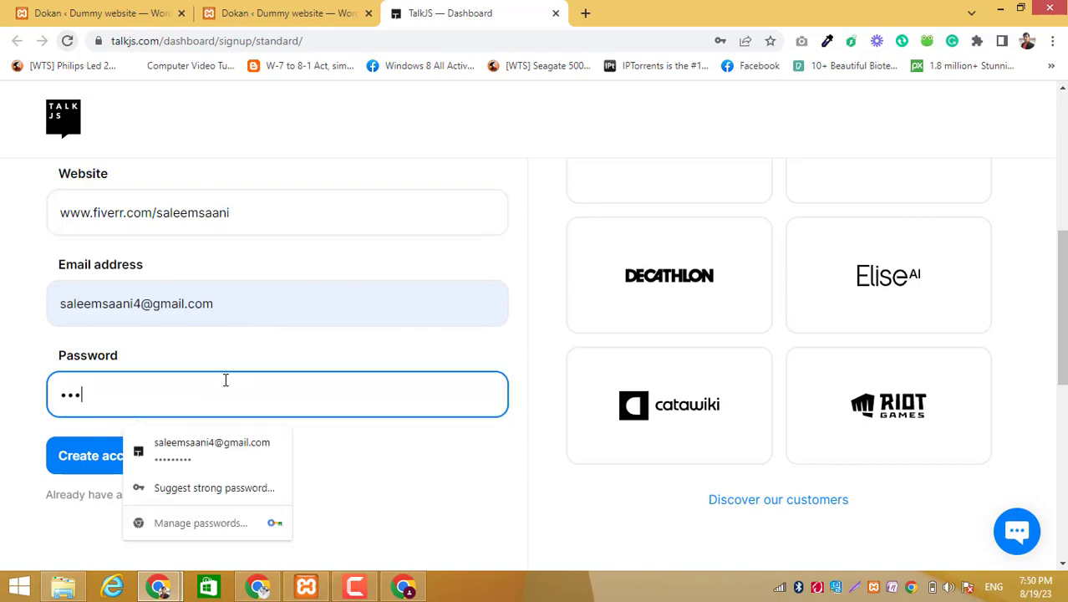
{"action": "type", "text": "•••"}
{"action": "left_click", "coordinate": [79, 469]}
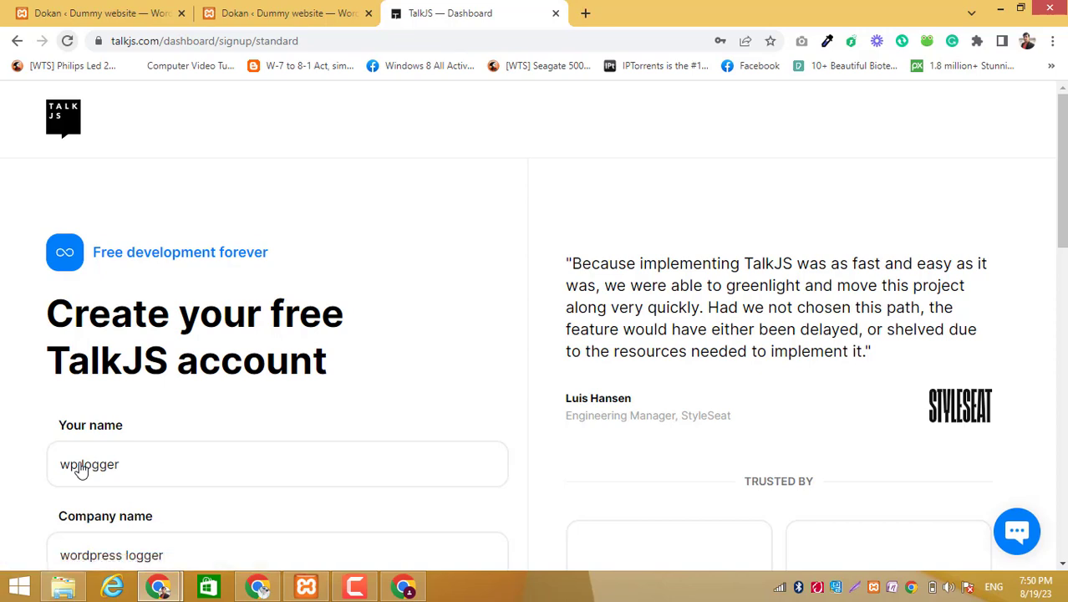
- Switch to the TalkJS sign-in page and sign in with the existing account's e-mail and password
{"action": "scroll", "coordinate": [294, 446], "scroll_direction": "down", "scroll_amount": 5}
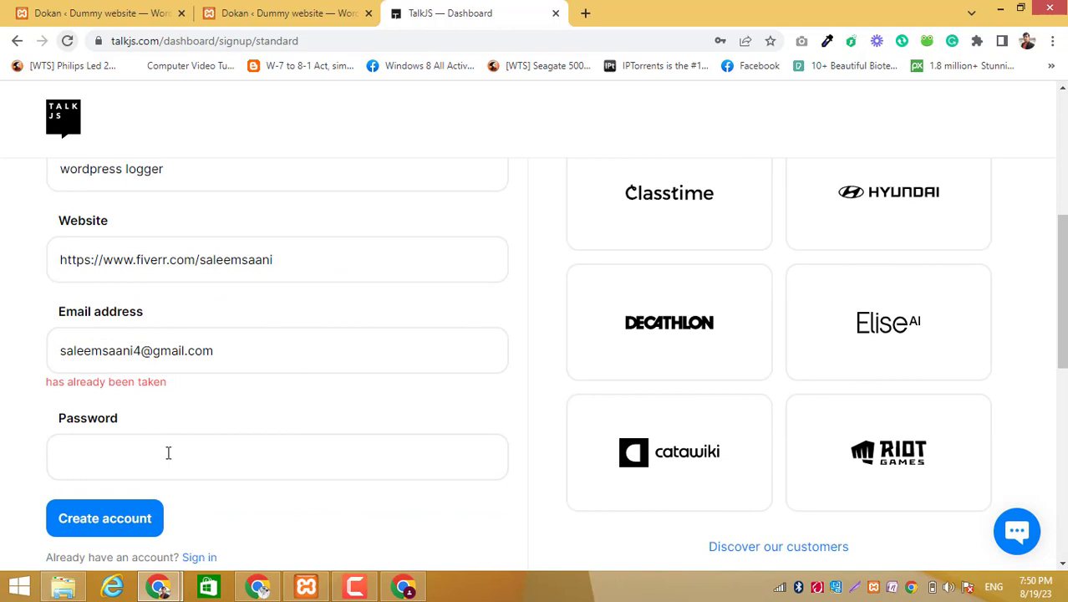
{"action": "left_click", "coordinate": [203, 556]}
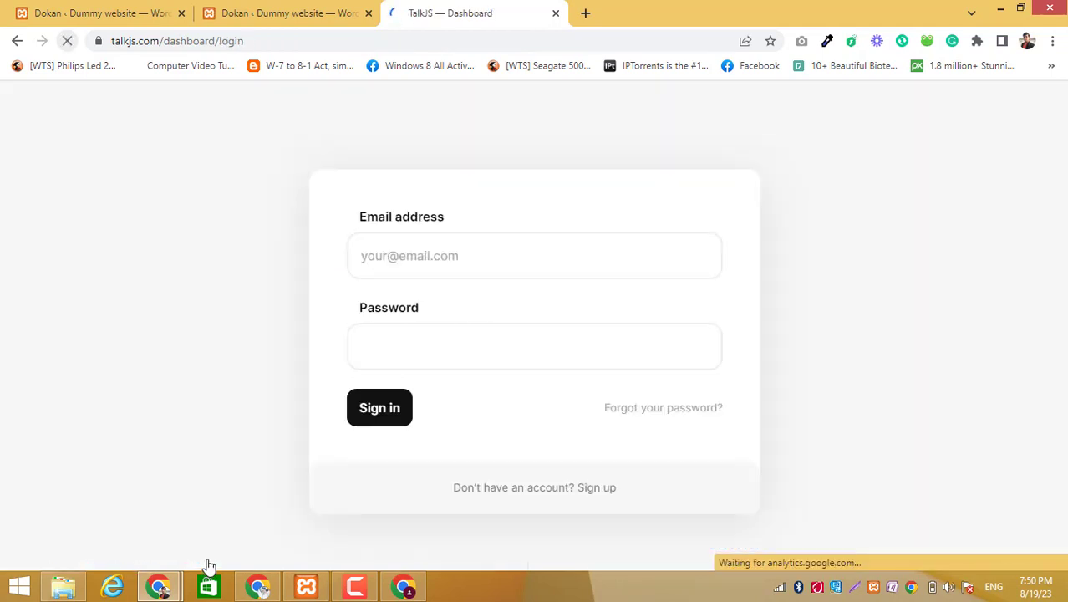
{"action": "left_click", "coordinate": [402, 443]}
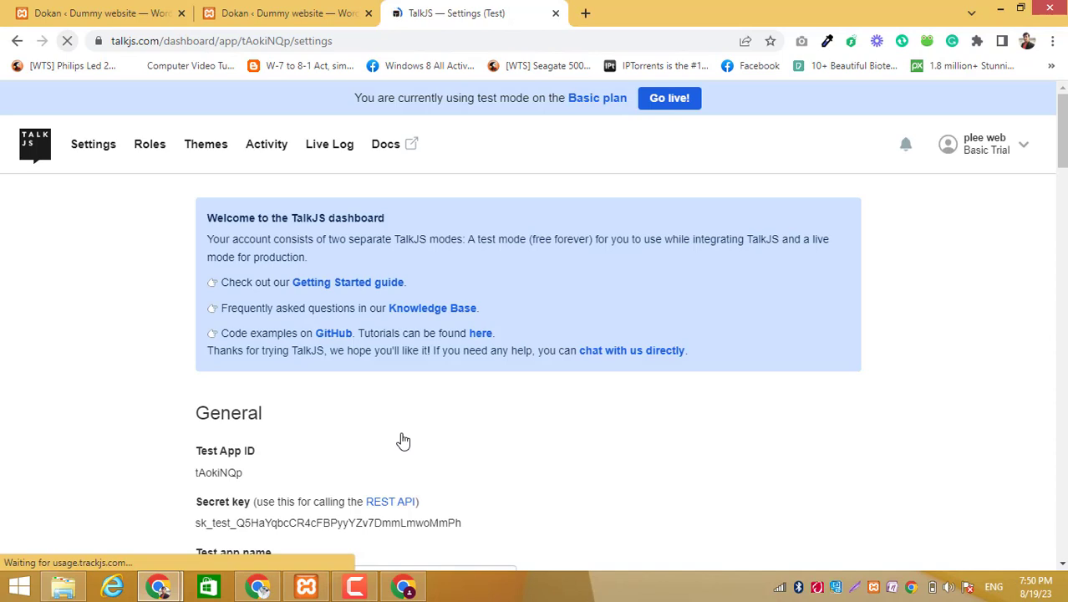
- Copy the Test App ID from the TalkJS settings and paste it into Dokan's App ID field
{"action": "double_click", "coordinate": [238, 470]}
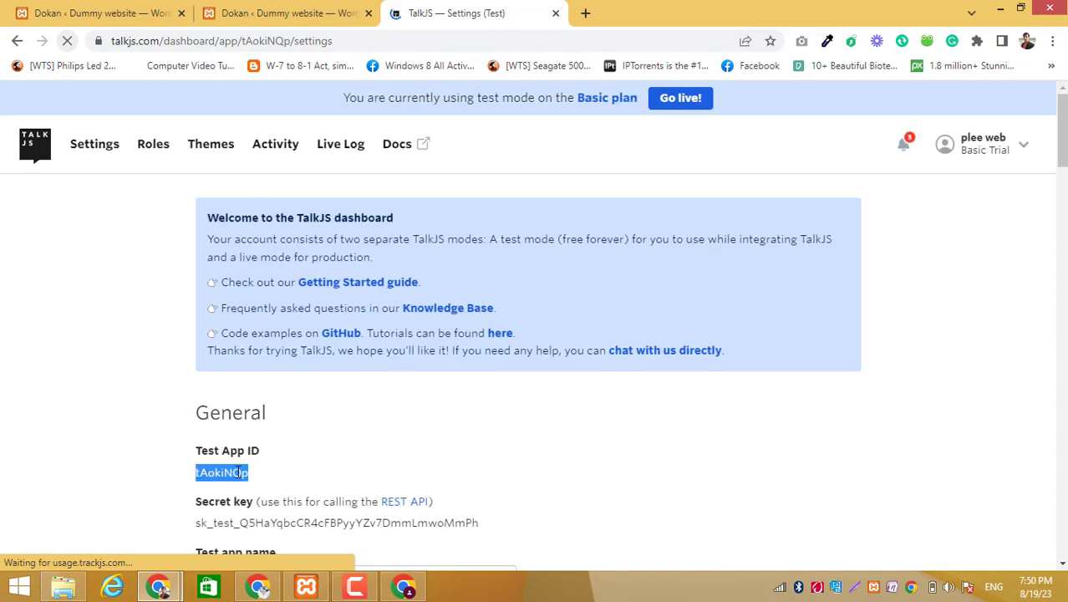
{"action": "right_click", "coordinate": [239, 470]}
{"action": "left_click", "coordinate": [287, 351]}
{"action": "left_click", "coordinate": [251, 12]}
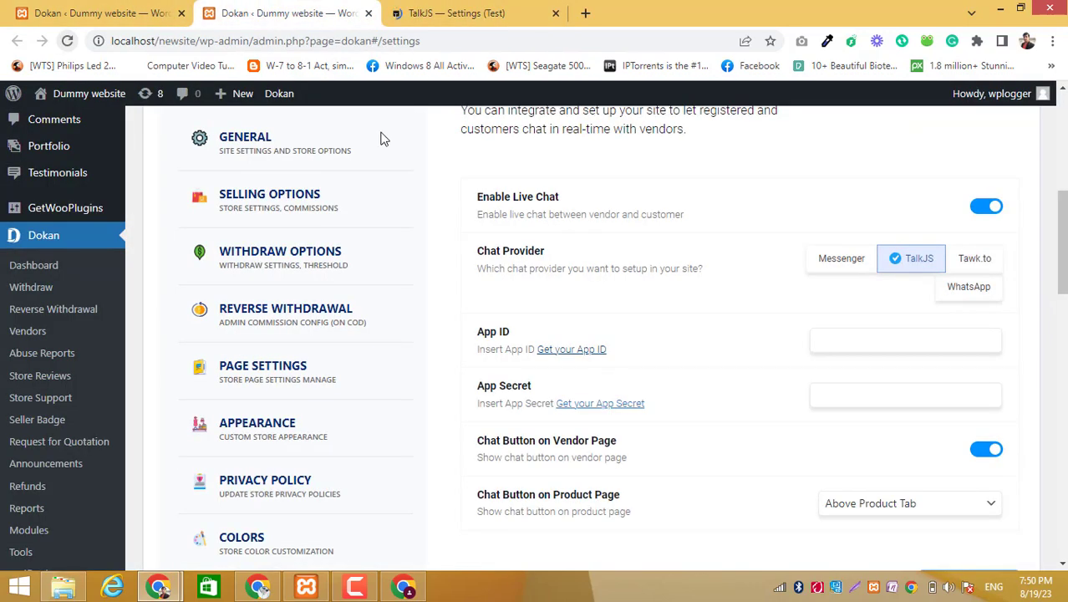
{"action": "left_click", "coordinate": [916, 341]}
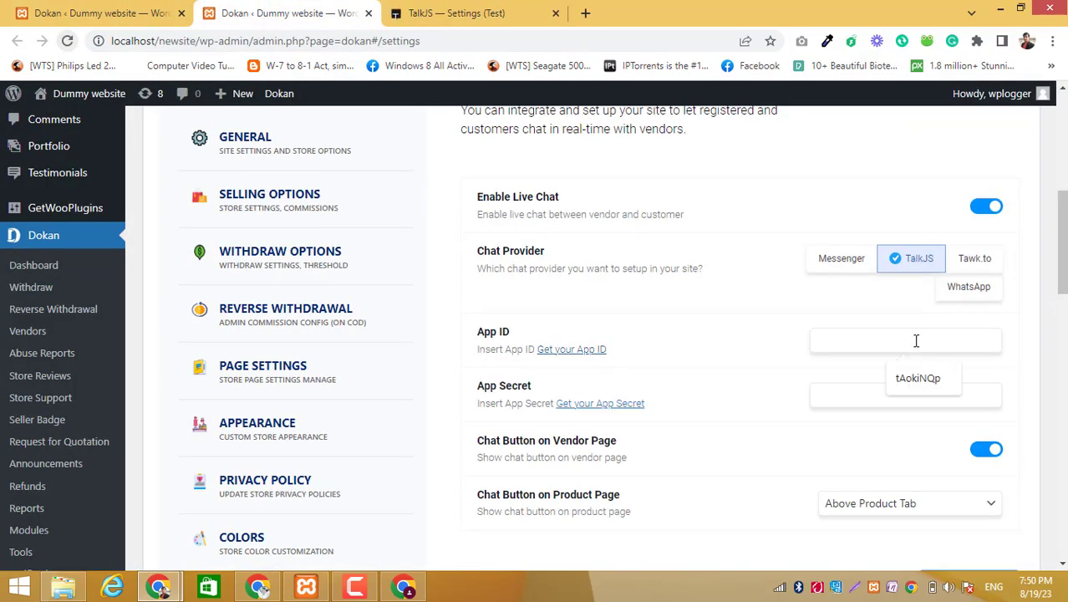
{"action": "key", "text": "ctrl+v"}
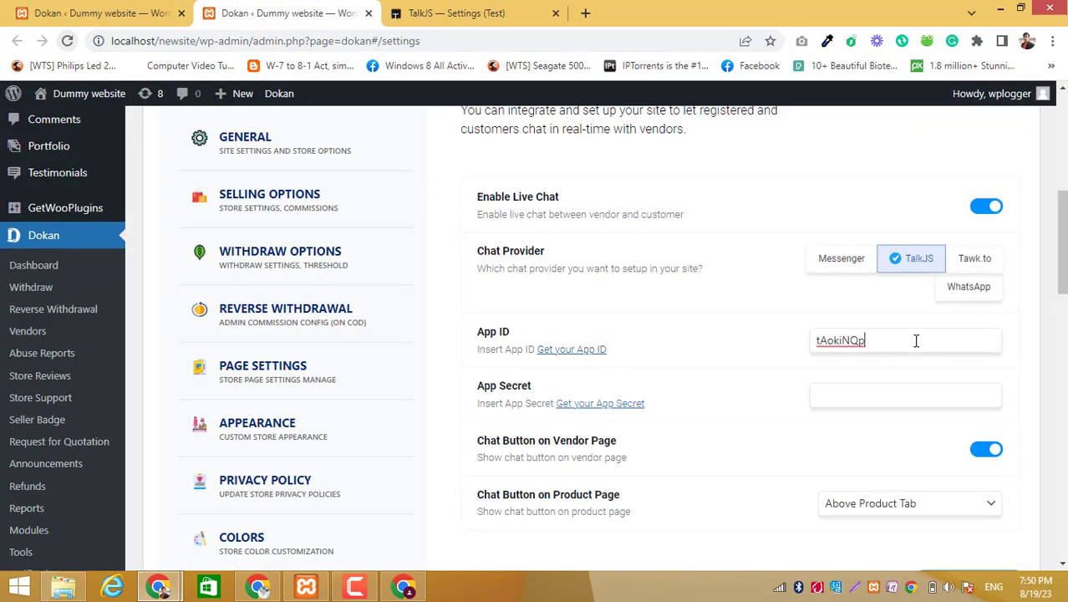
- Copy the secret key from the TalkJS settings and paste it into Dokan's App Secret field
{"action": "left_click", "coordinate": [451, 12]}
{"action": "scroll", "coordinate": [347, 489], "scroll_direction": "down", "scroll_amount": 1}
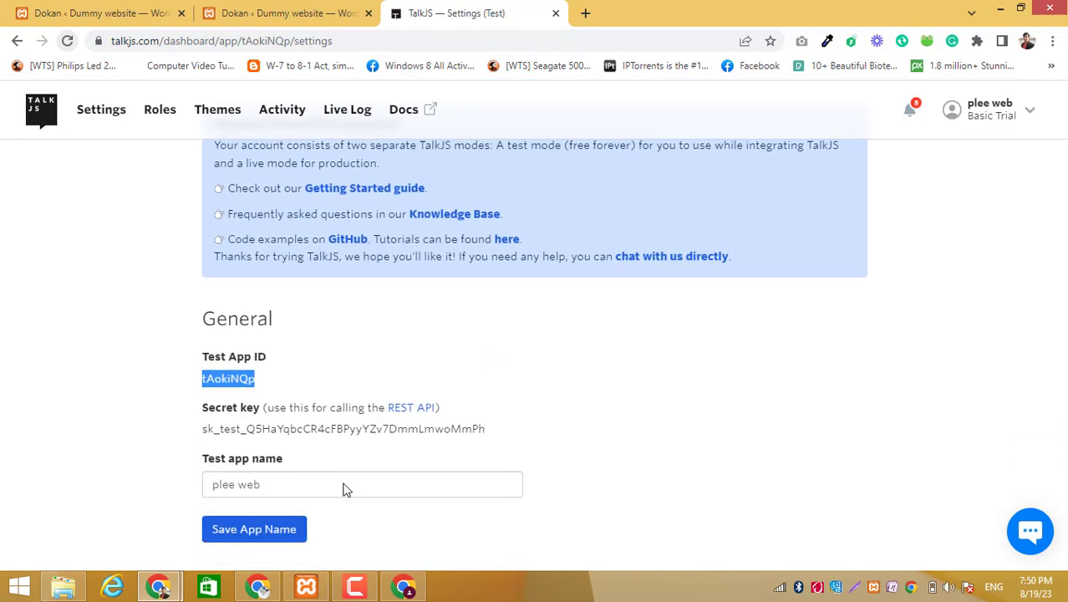
{"action": "double_click", "coordinate": [468, 428]}
{"action": "right_click", "coordinate": [468, 431]}
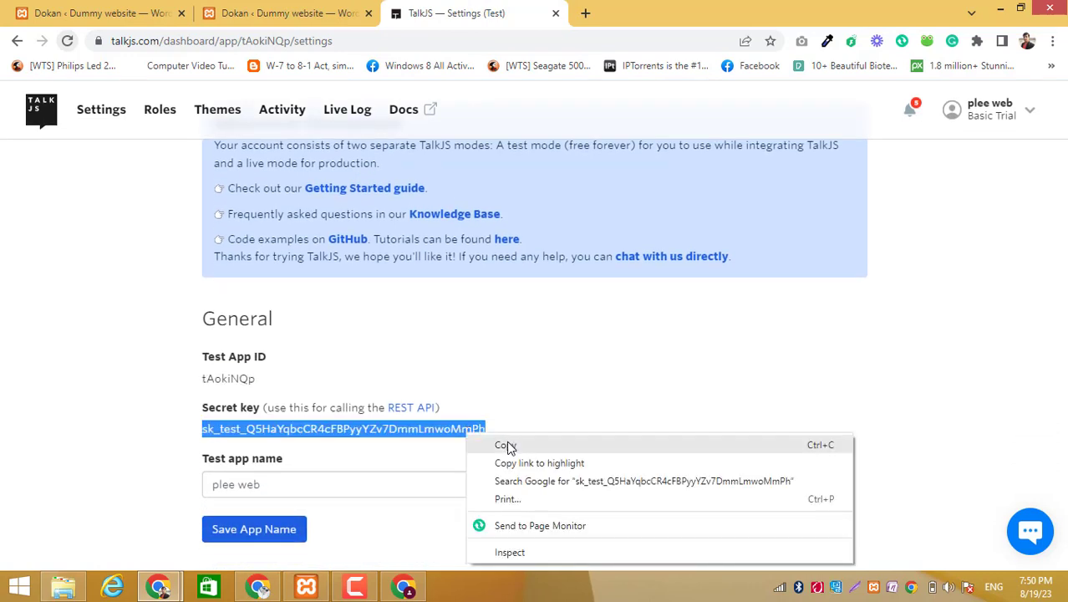
{"action": "left_click", "coordinate": [507, 443]}
{"action": "left_click", "coordinate": [97, 10]}
{"action": "left_click", "coordinate": [284, 12]}
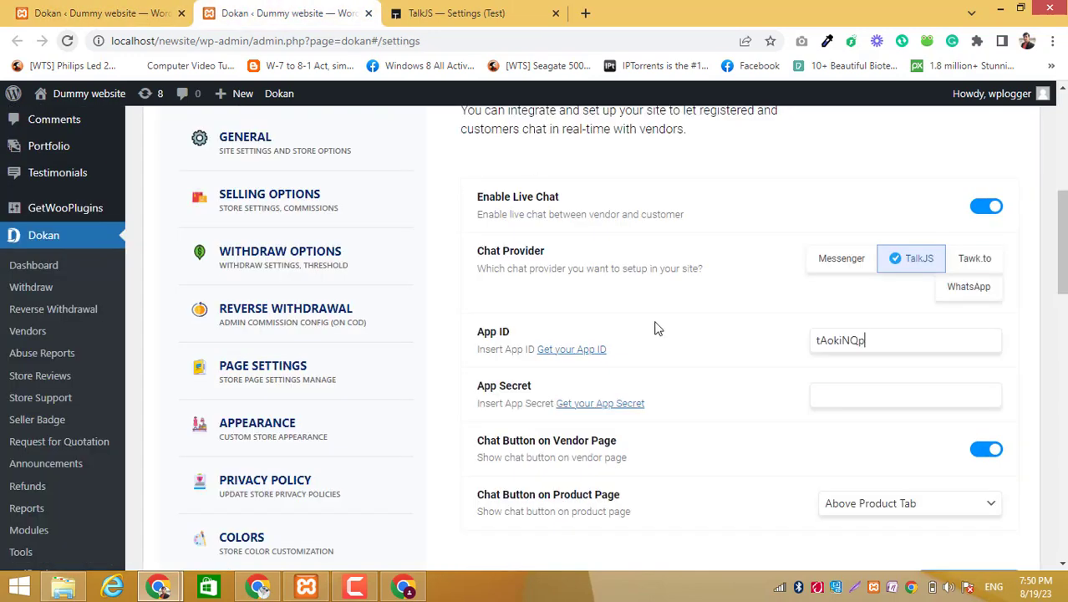
{"action": "left_click", "coordinate": [857, 392]}
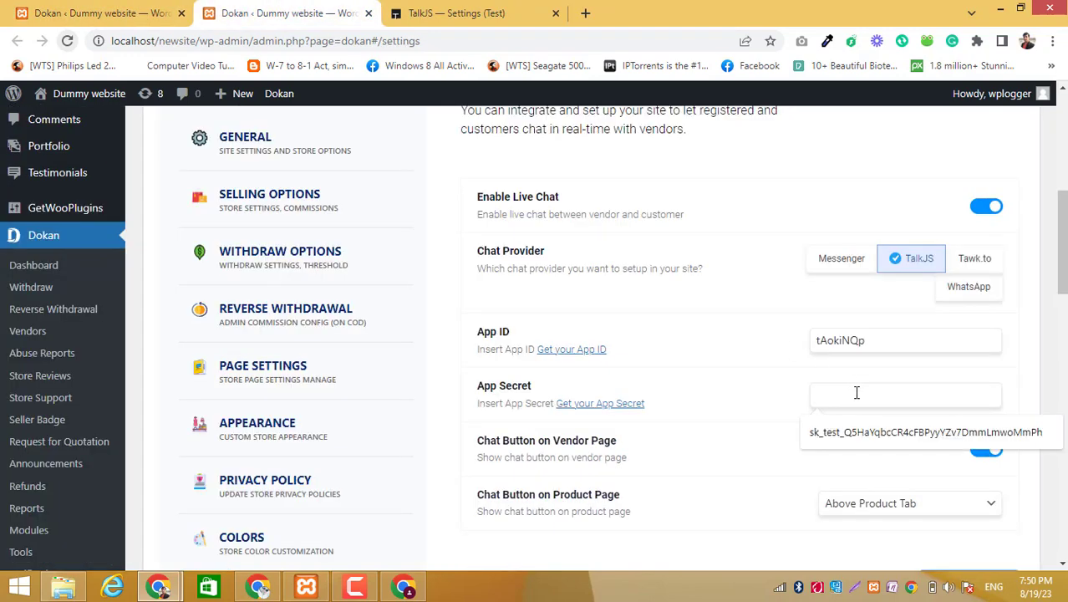
{"action": "key", "text": "ctrl+v"}
{"action": "left_click", "coordinate": [799, 451]}
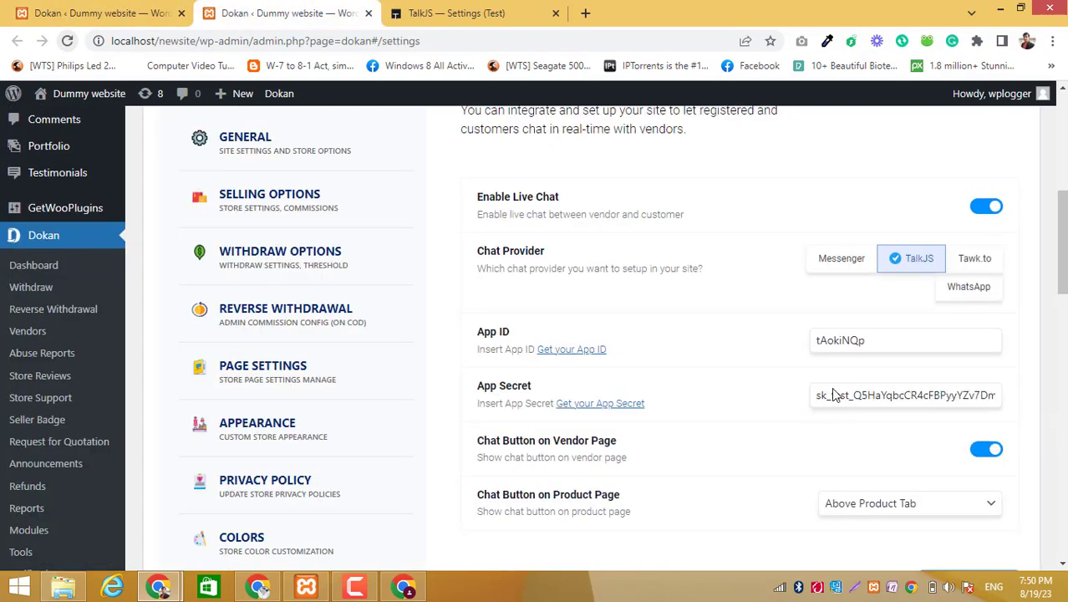
- Save the Live Chat settings with TalkJS as the chat provider
{"action": "left_click_drag", "start_coordinate": [833, 395], "coordinate": [925, 281]}
{"action": "left_click", "coordinate": [1030, 381]}
{"action": "scroll", "coordinate": [1059, 267], "scroll_direction": "down", "scroll_amount": 1}
{"action": "left_click_drag", "start_coordinate": [1062, 242], "coordinate": [1062, 312]}
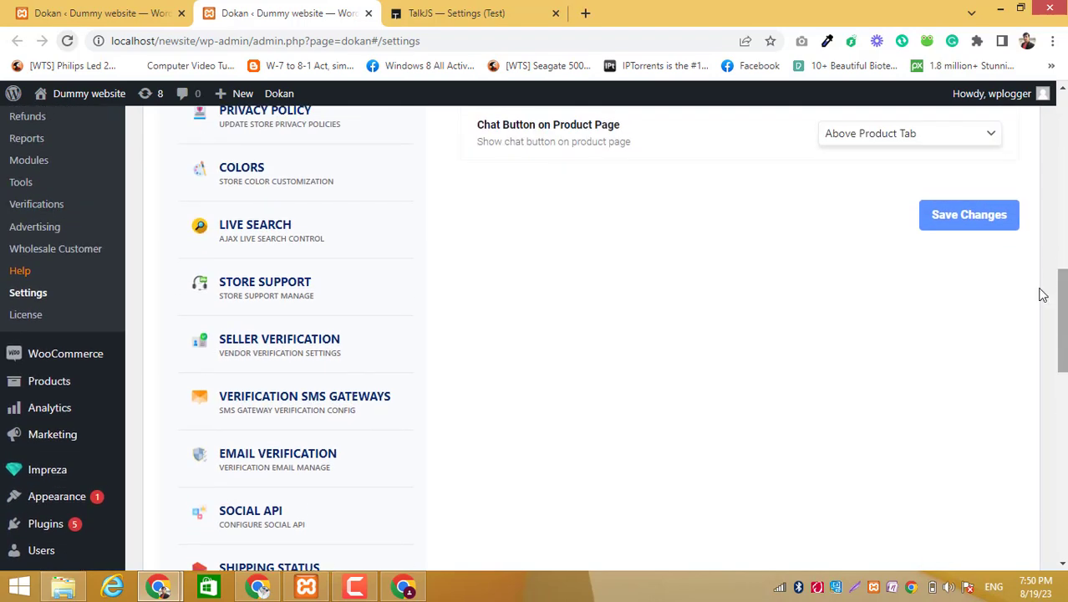
{"action": "left_click", "coordinate": [971, 219]}
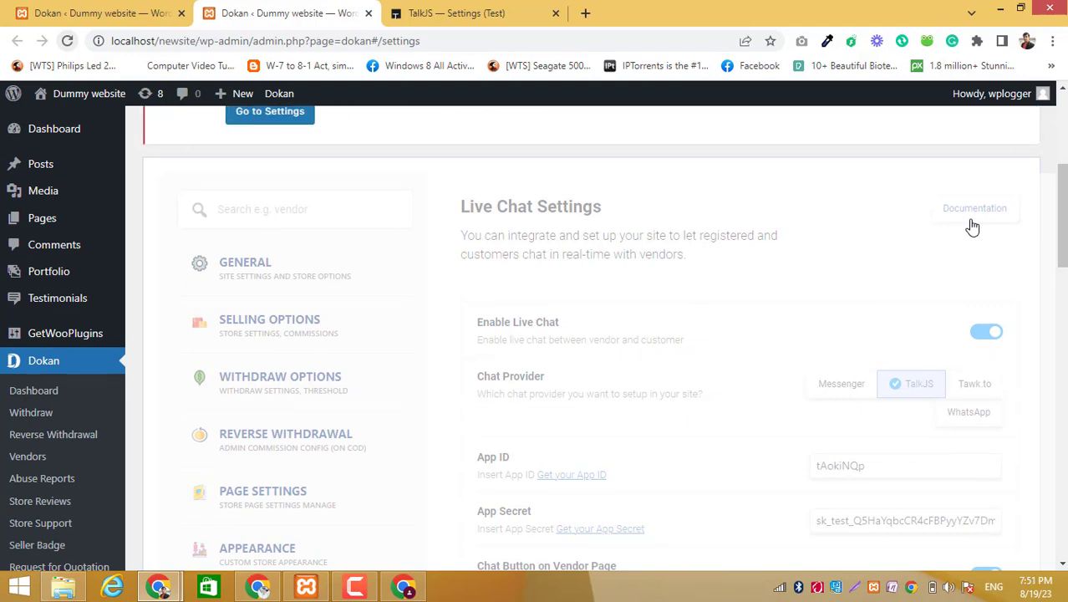
- Switch to the local site's vendor dashboard, reload it and try to open the Inbox page
{"action": "left_click", "coordinate": [404, 584]}
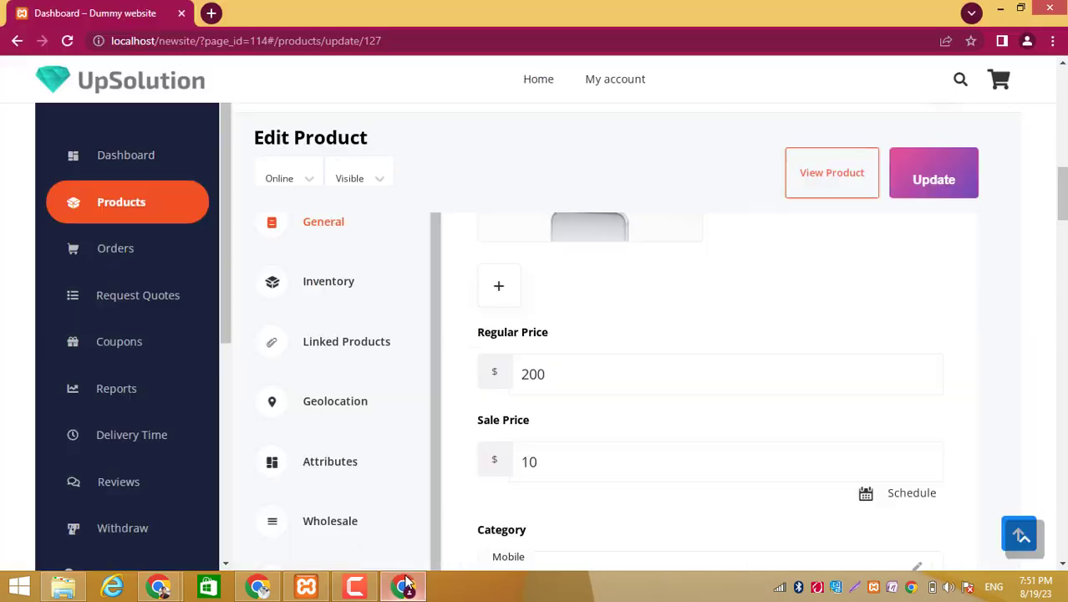
{"action": "left_click", "coordinate": [67, 41]}
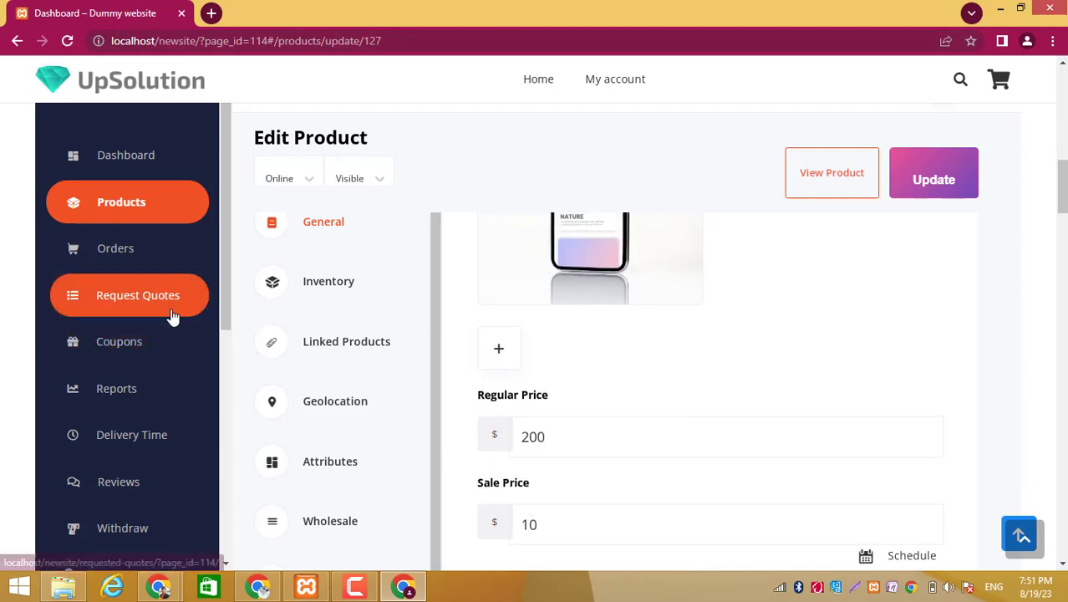
{"action": "scroll", "coordinate": [97, 372], "scroll_direction": "down", "scroll_amount": 5}
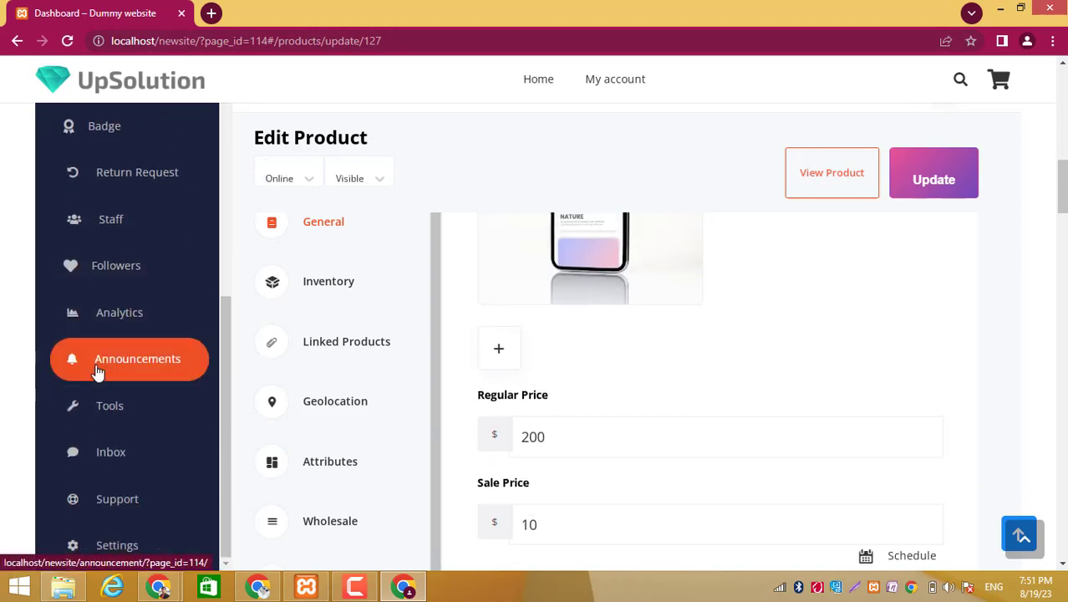
{"action": "left_click", "coordinate": [97, 470]}
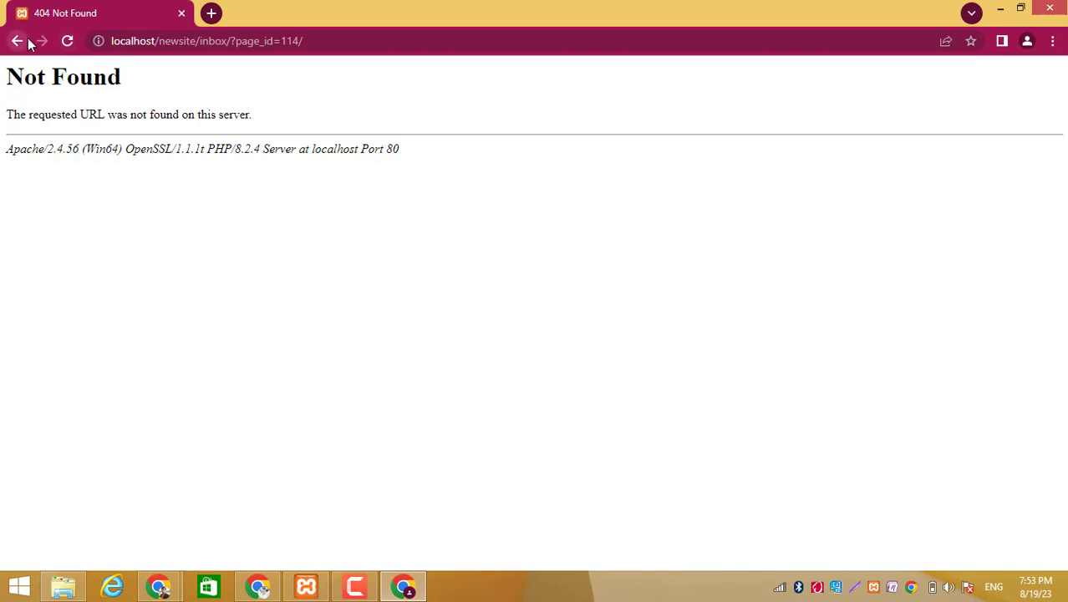
{"action": "left_click", "coordinate": [27, 39]}
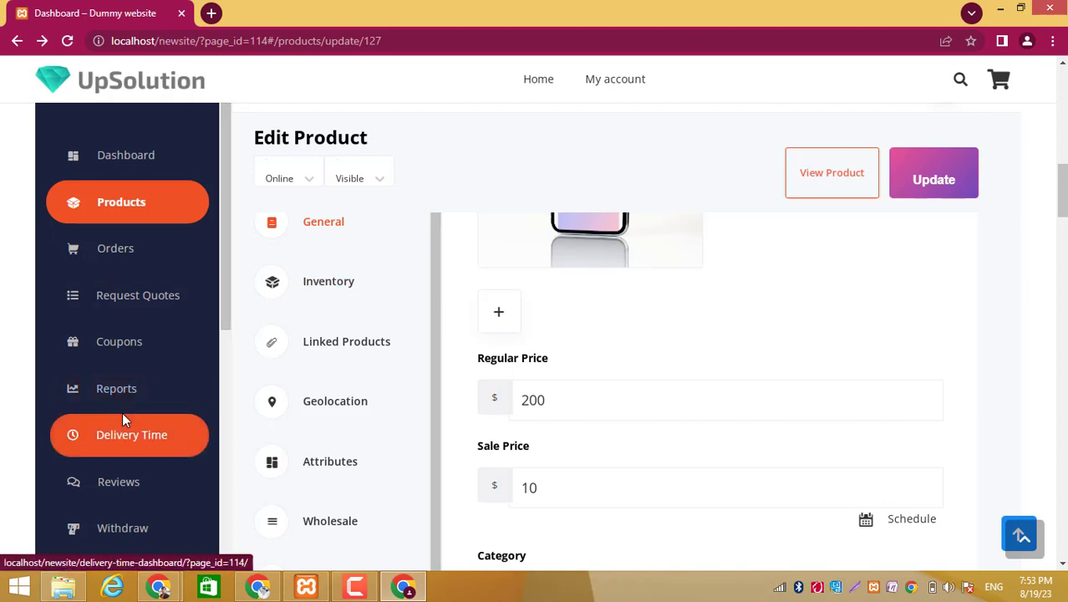
- Return to the Dokan Live Chat settings window and close both TalkJS settings pages
{"action": "scroll", "coordinate": [126, 409], "scroll_direction": "down", "scroll_amount": 2}
{"action": "scroll", "coordinate": [178, 461], "scroll_direction": "down", "scroll_amount": 3}
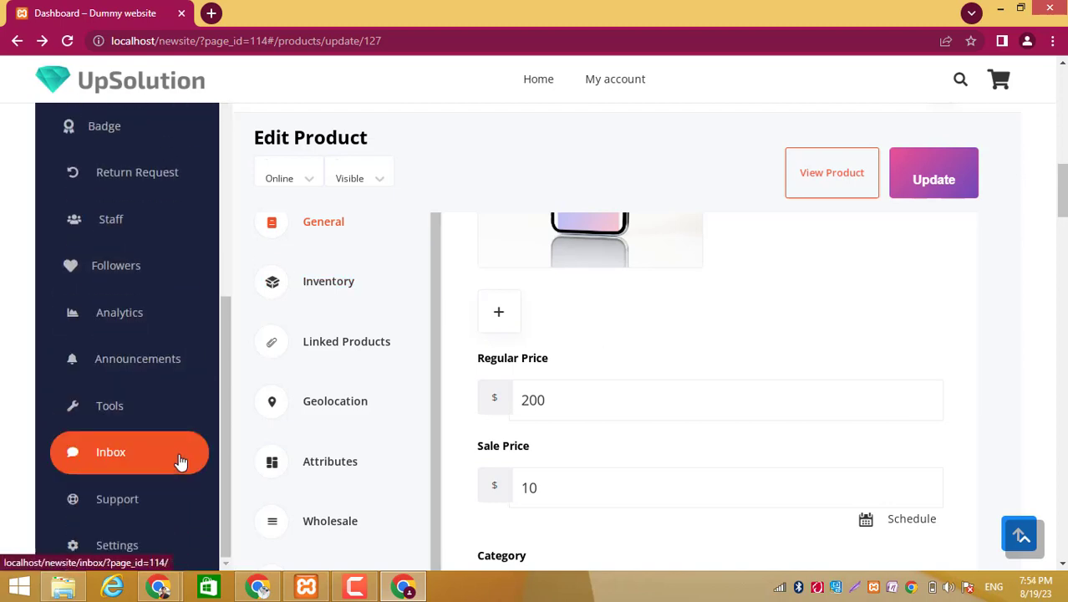
{"action": "left_click", "coordinate": [165, 586]}
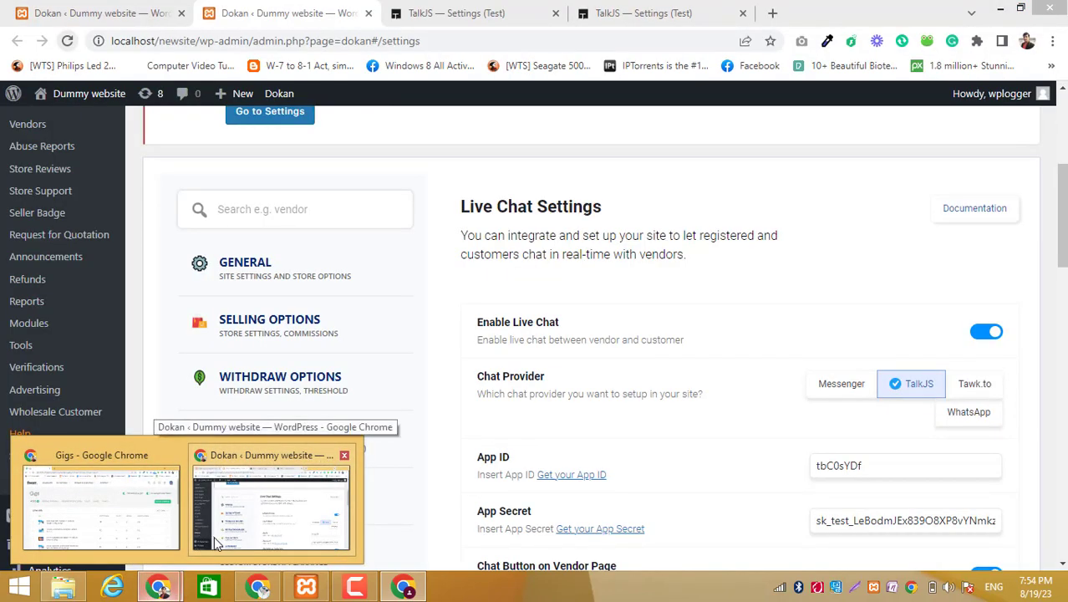
{"action": "left_click", "coordinate": [216, 541]}
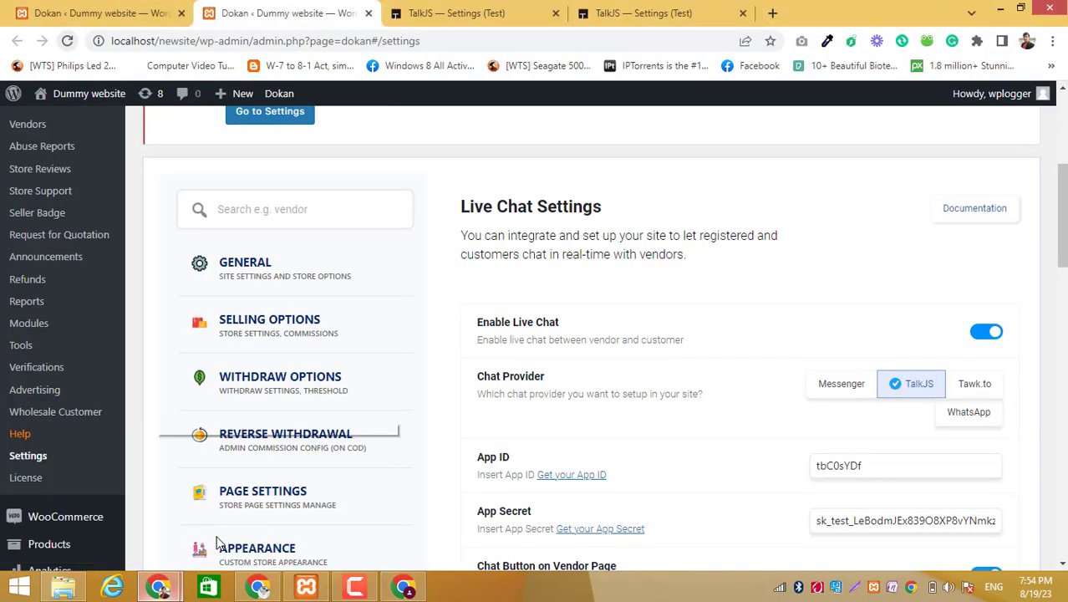
{"action": "left_click", "coordinate": [556, 15]}
{"action": "left_click", "coordinate": [556, 14]}
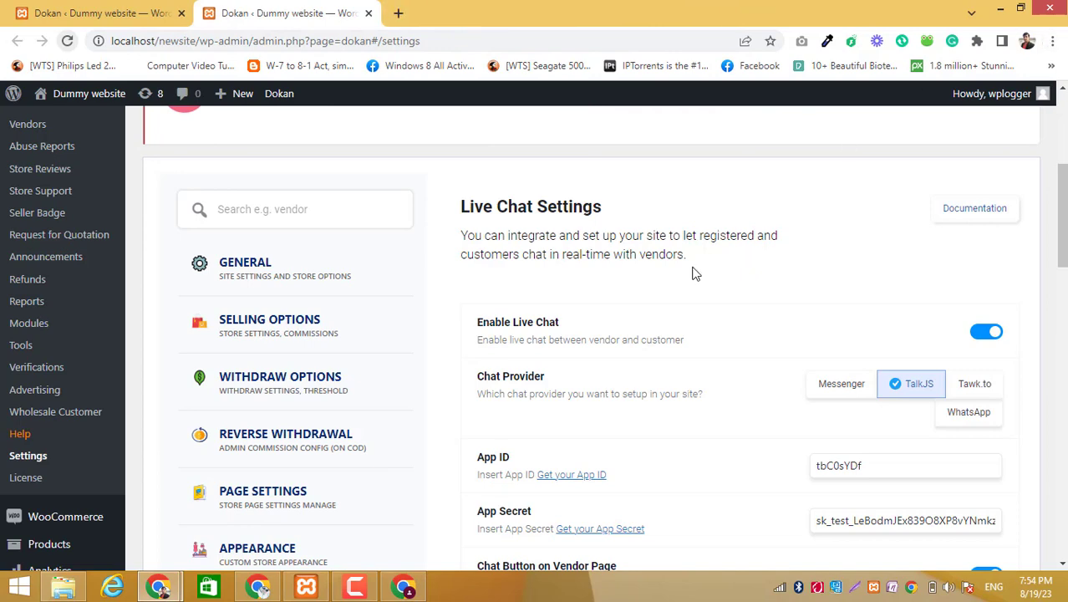
- Open newrealestate.in4.cdn-alpha.com in the Best browser profile and log in to the vendor account with the saved credentials
{"action": "left_click", "coordinate": [1029, 41]}
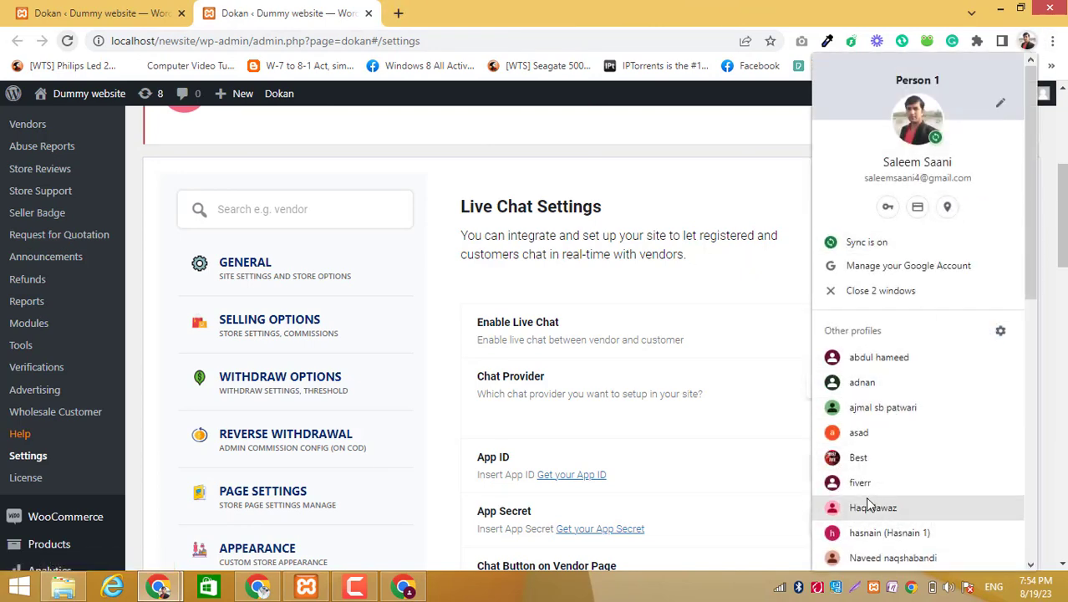
{"action": "left_click", "coordinate": [860, 457]}
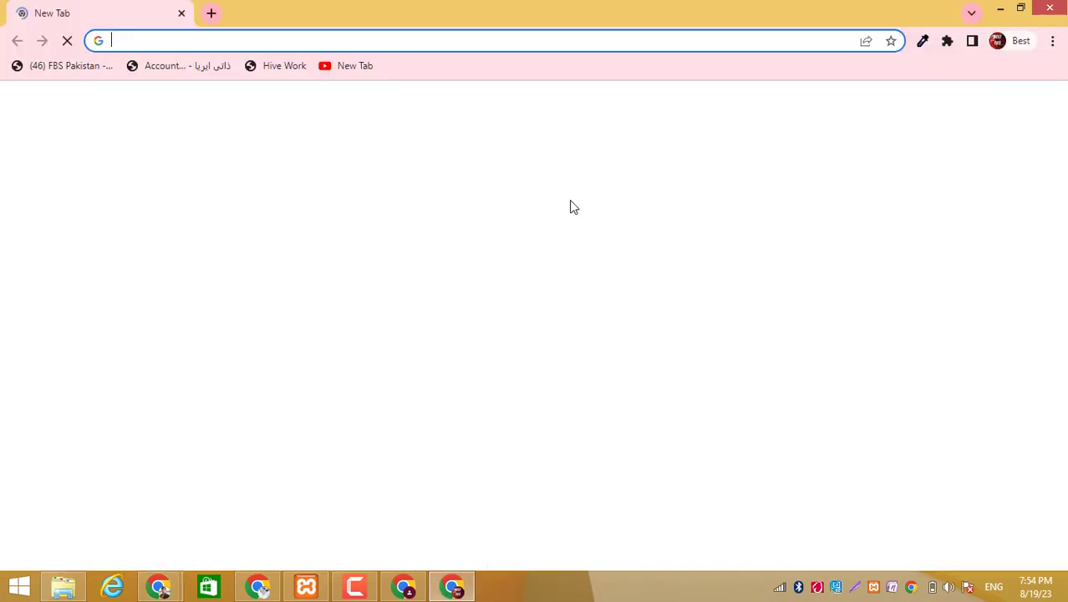
{"action": "type", "text": "ne"}
{"action": "key", "text": "Return"}
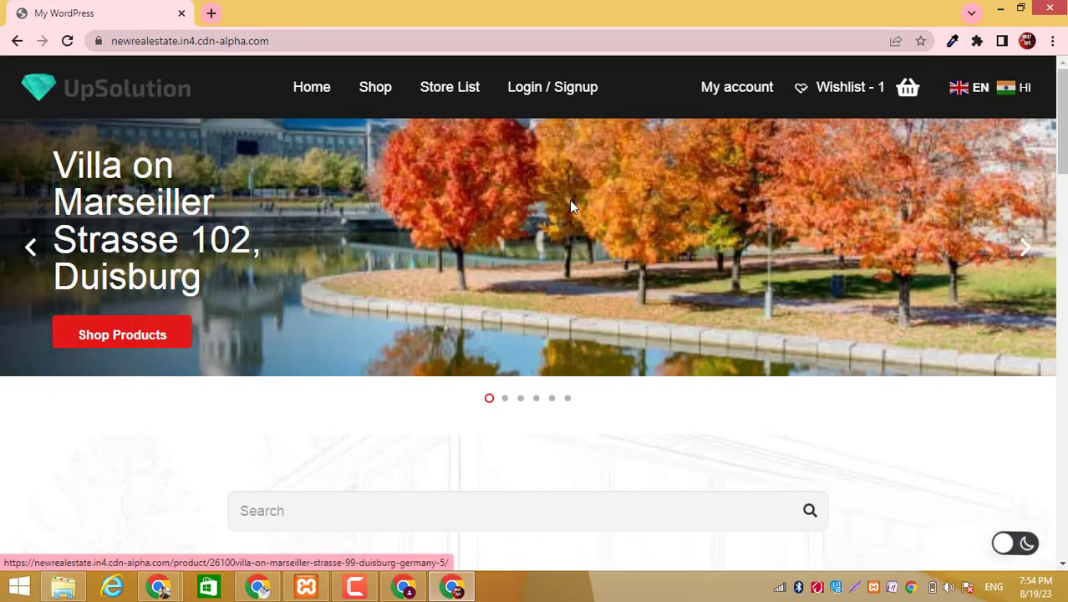
{"action": "left_click", "coordinate": [733, 98]}
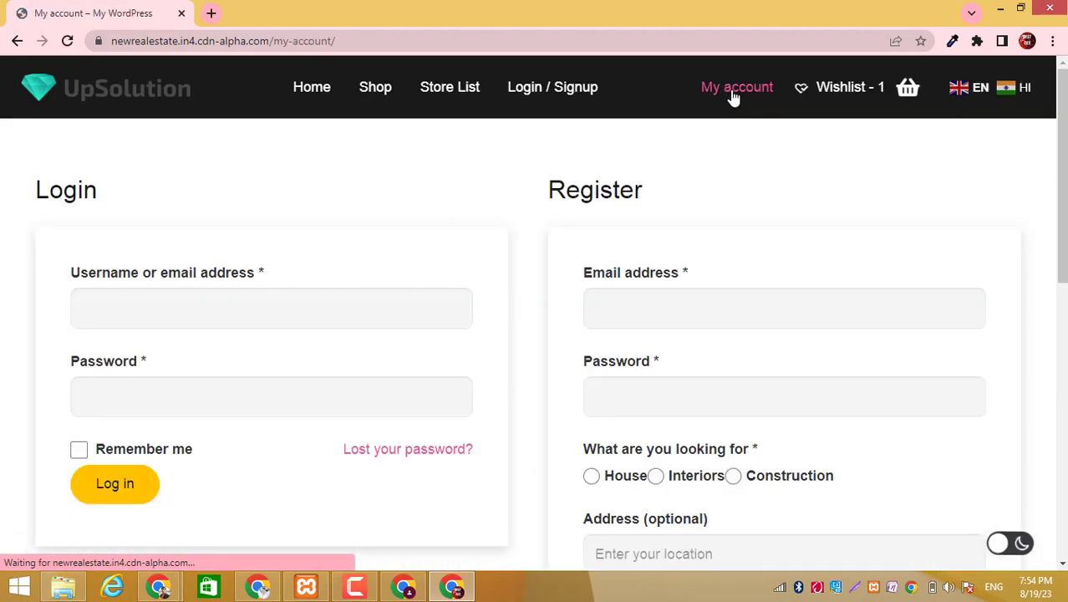
{"action": "left_click", "coordinate": [93, 490]}
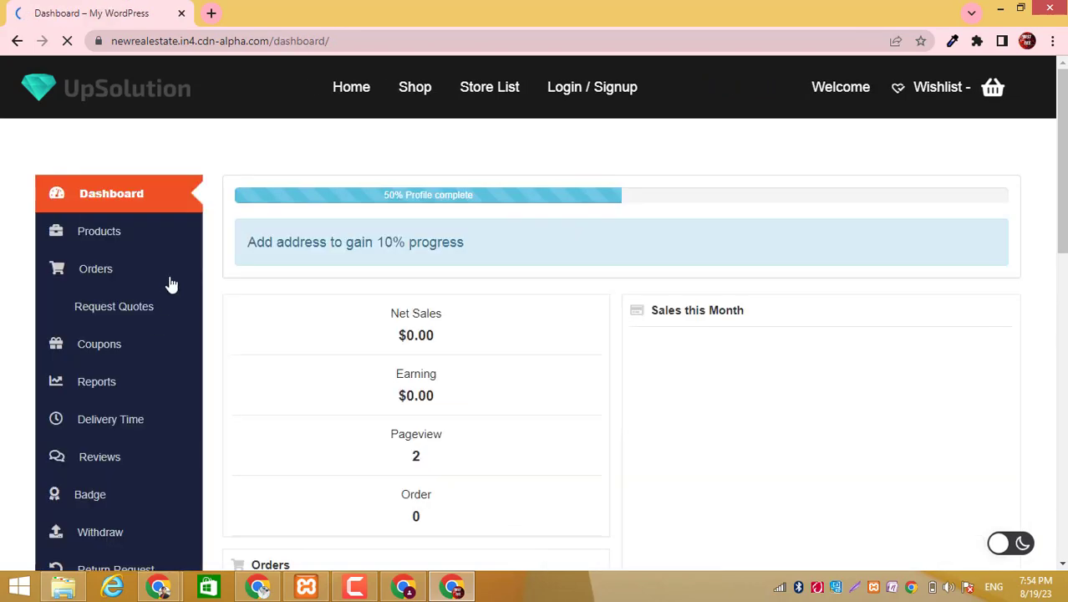
- Open the Inbox in the online site's vendor dashboard and look over its chat area
{"action": "scroll", "coordinate": [106, 462], "scroll_direction": "down", "scroll_amount": 4}
{"action": "left_click", "coordinate": [102, 459]}
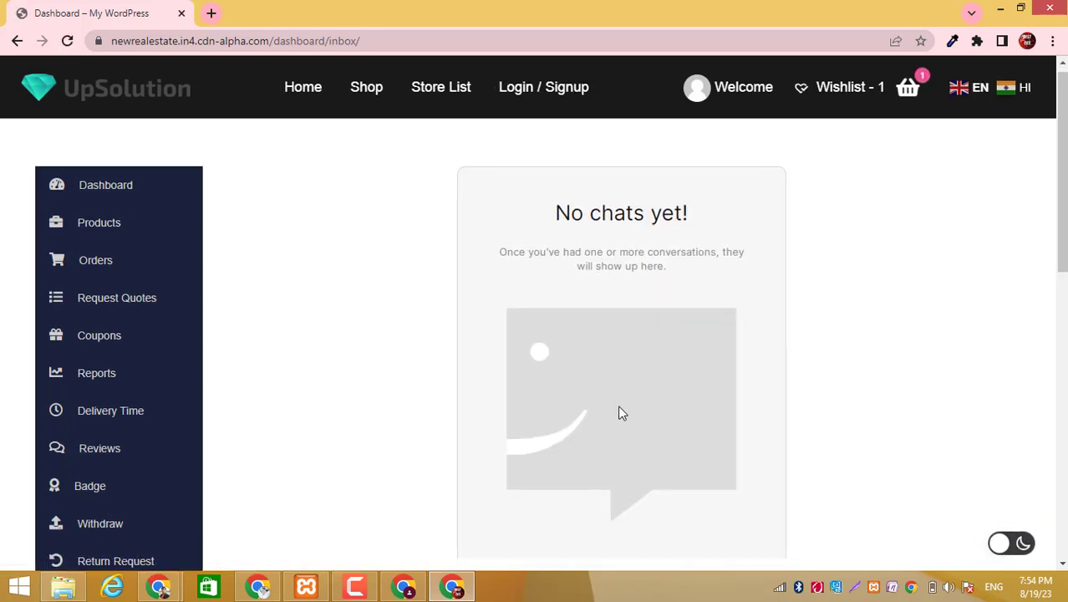
{"action": "scroll", "coordinate": [618, 410], "scroll_direction": "down", "scroll_amount": 6}
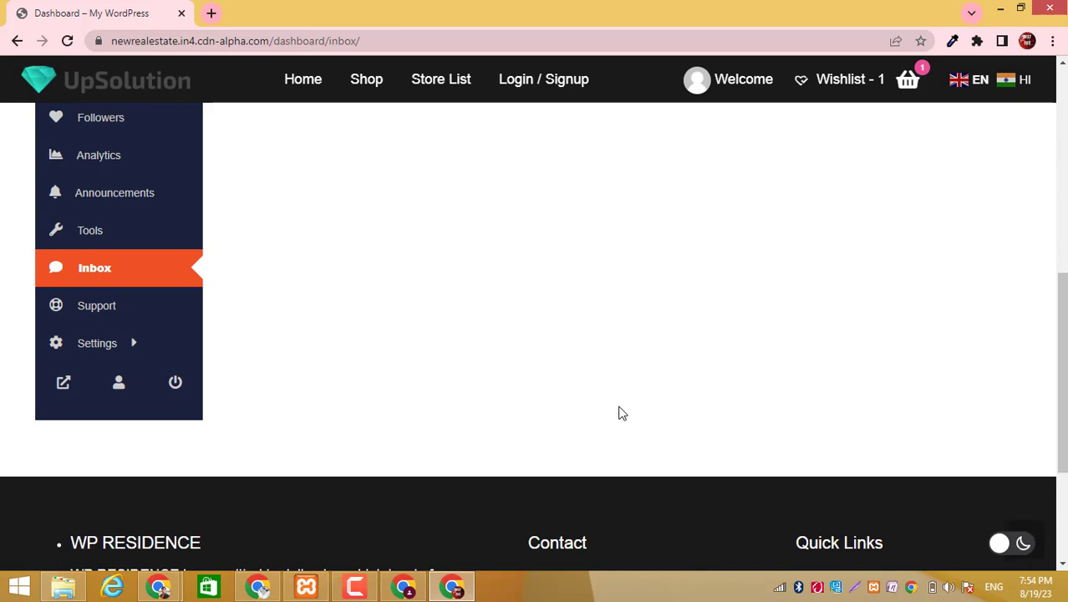
{"action": "scroll", "coordinate": [621, 413], "scroll_direction": "up", "scroll_amount": 5}
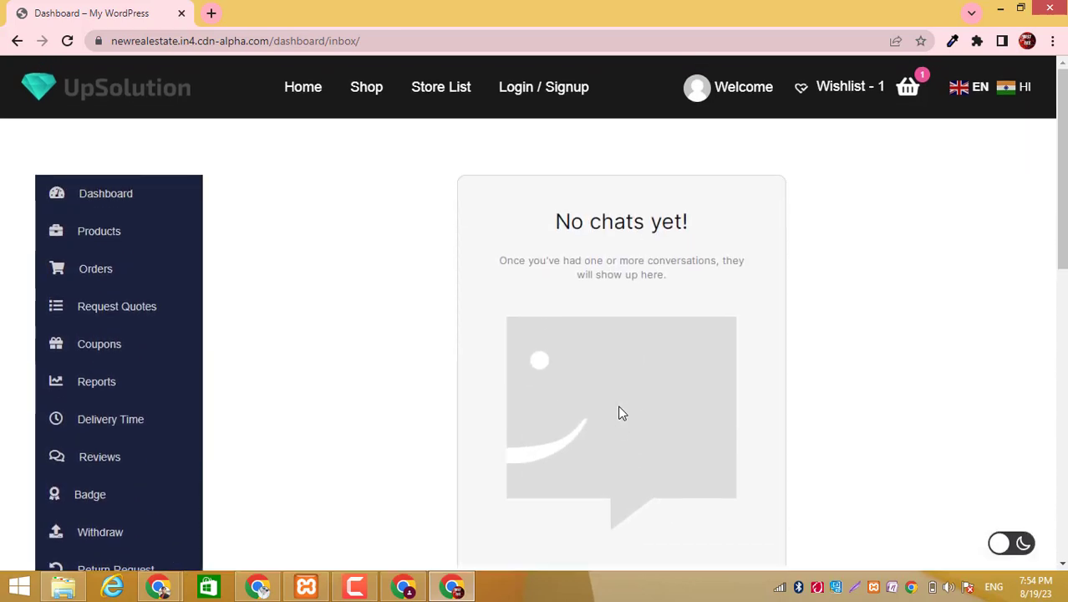
{"action": "scroll", "coordinate": [621, 413], "scroll_direction": "down", "scroll_amount": 2}
{"action": "scroll", "coordinate": [578, 404], "scroll_direction": "down", "scroll_amount": 2}
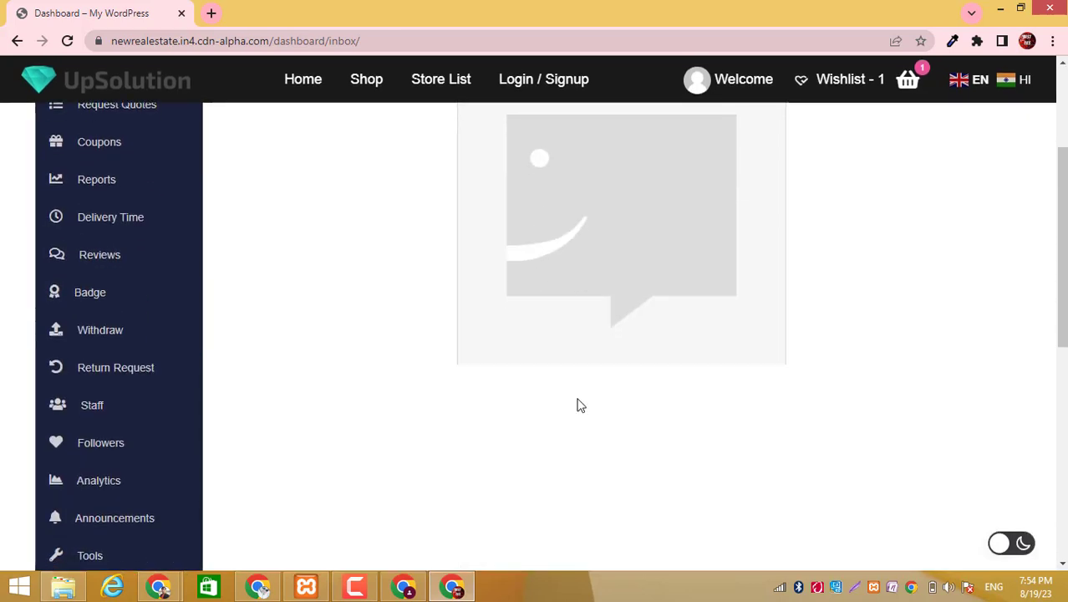
{"action": "scroll", "coordinate": [581, 405], "scroll_direction": "up", "scroll_amount": 3}
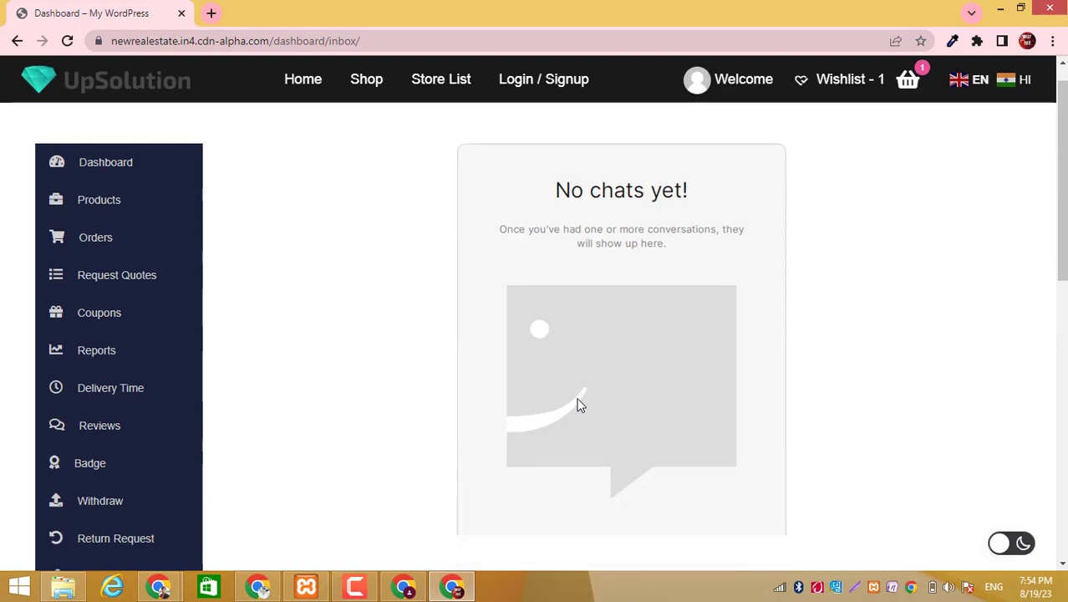
- Switch back to the local site's vendor dashboard and look through its navigation entries, including Inbox
{"action": "left_click", "coordinate": [161, 590]}
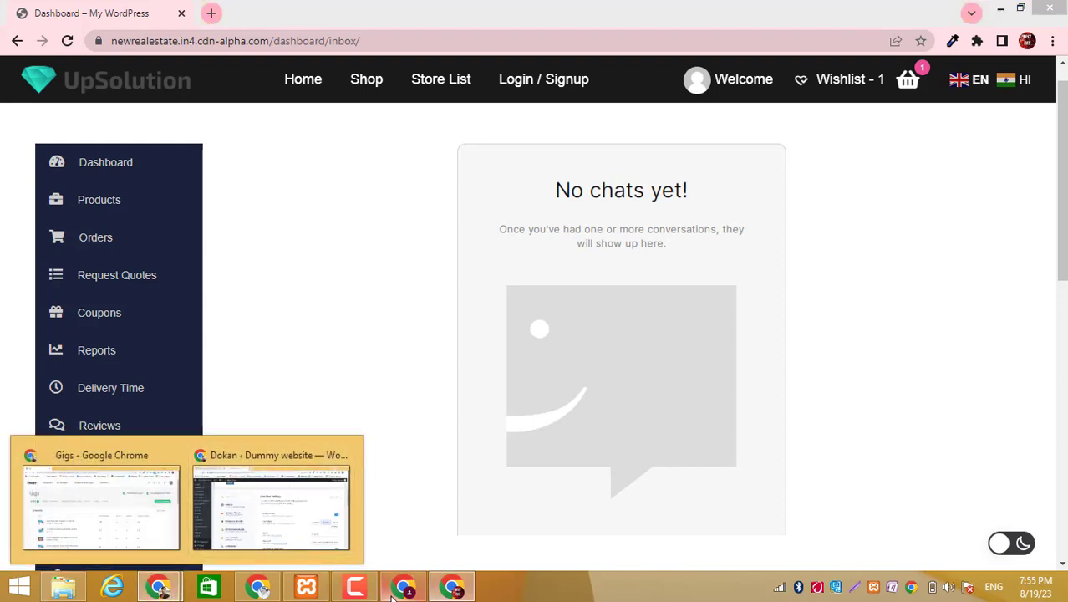
{"action": "left_click", "coordinate": [389, 593]}
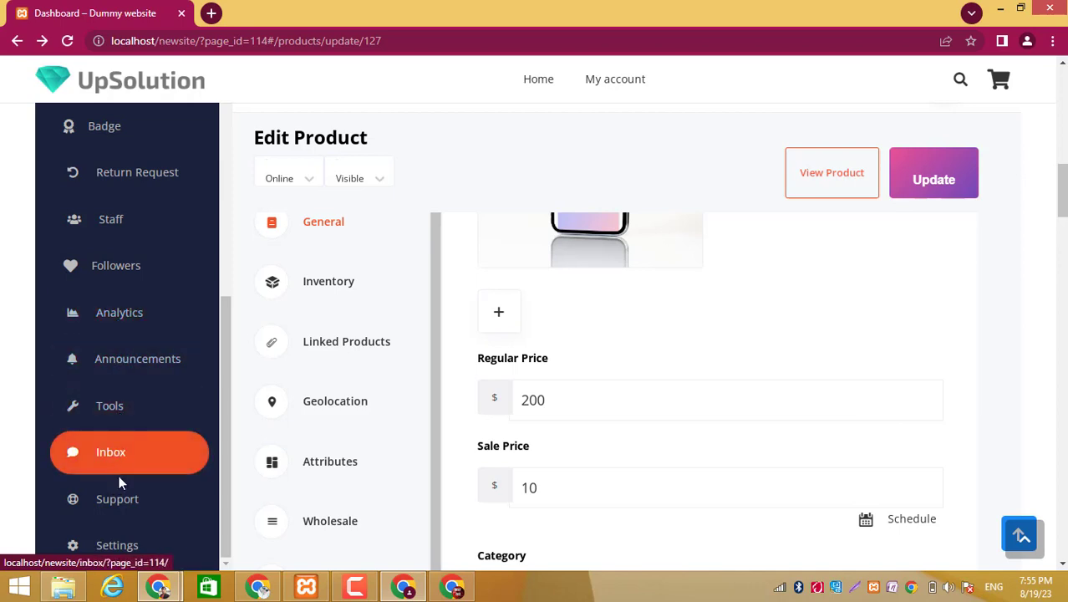
{"action": "scroll", "coordinate": [119, 476], "scroll_direction": "down", "scroll_amount": 3}
{"action": "scroll", "coordinate": [119, 477], "scroll_direction": "up", "scroll_amount": 5}
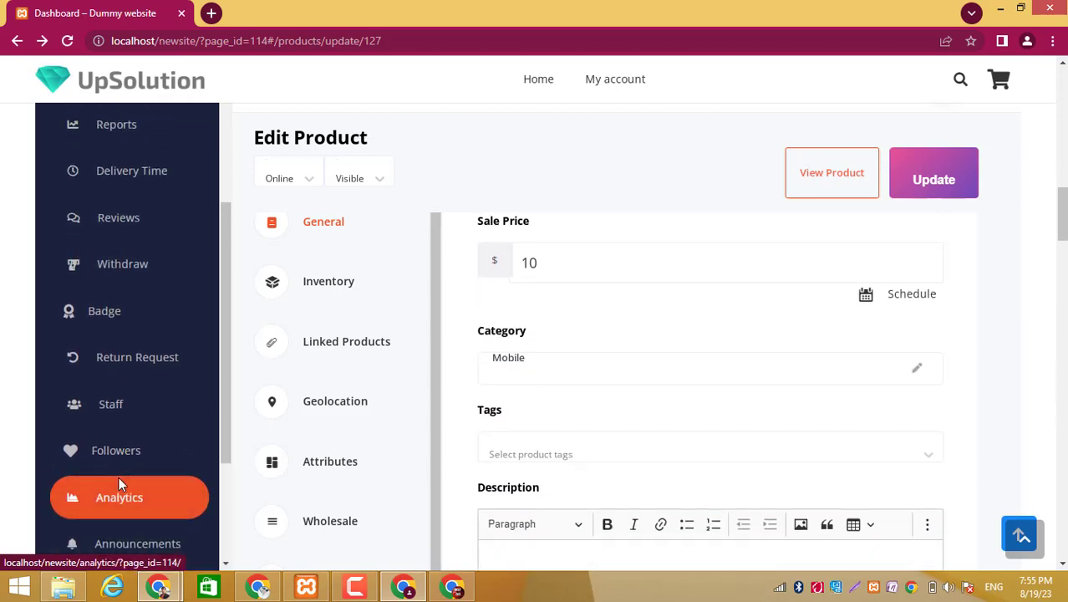
{"action": "scroll", "coordinate": [119, 477], "scroll_direction": "up", "scroll_amount": 2}
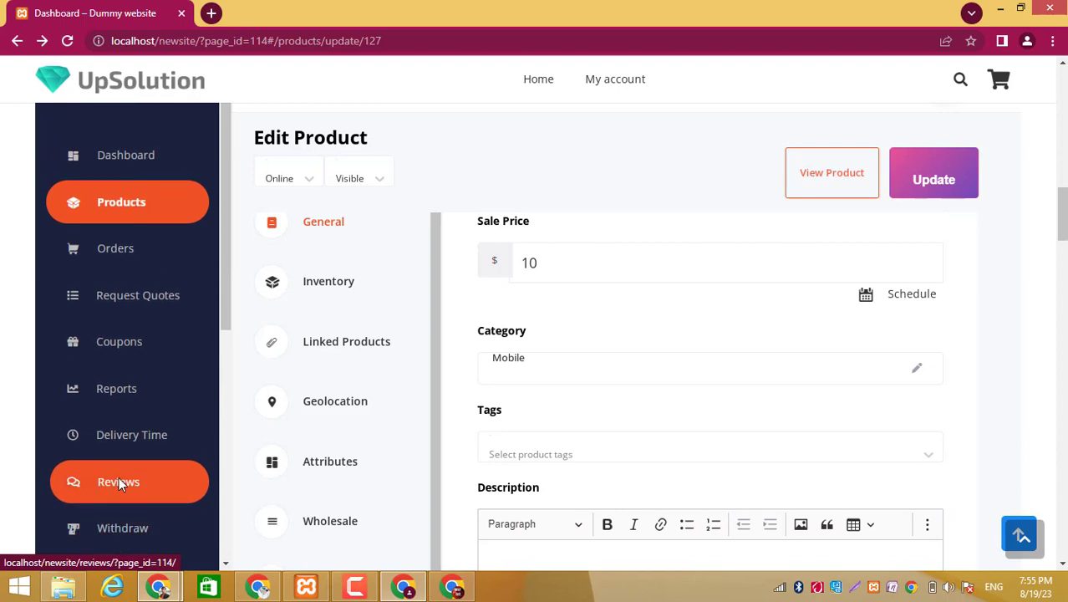